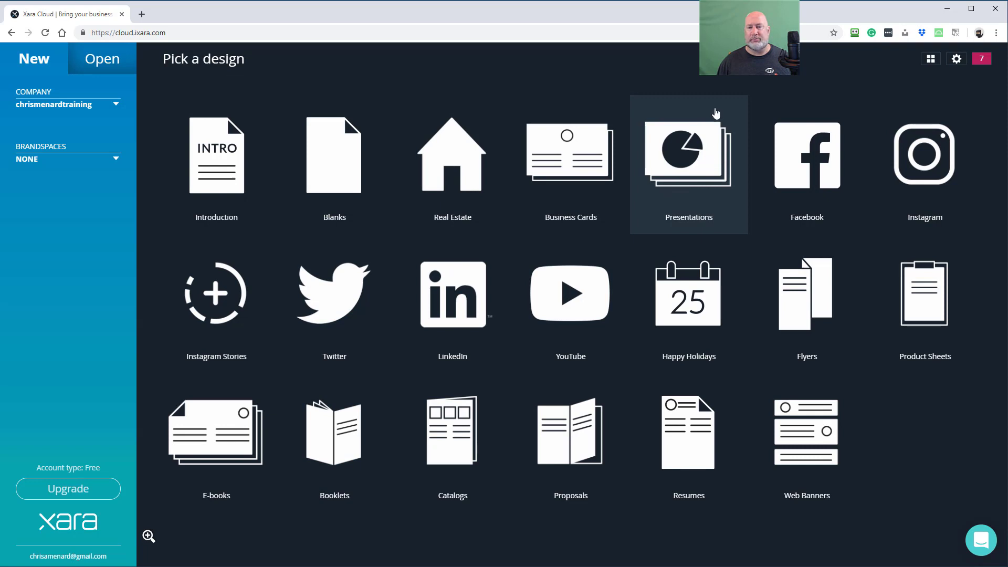
# - Browse the presentation templates, examining the slides of the Basenew and Big designs
pyautogui.click(706, 158)
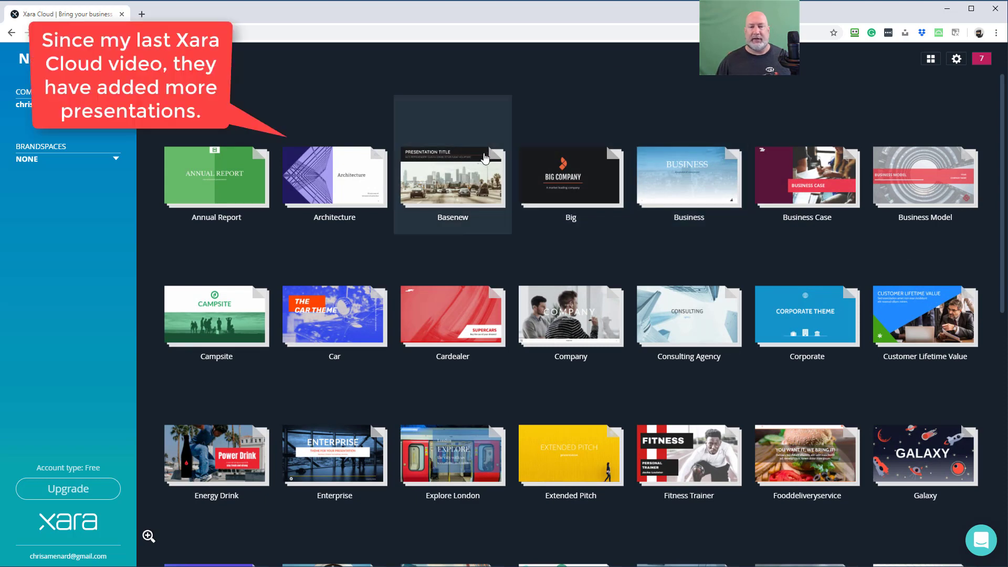
pyautogui.click(469, 169)
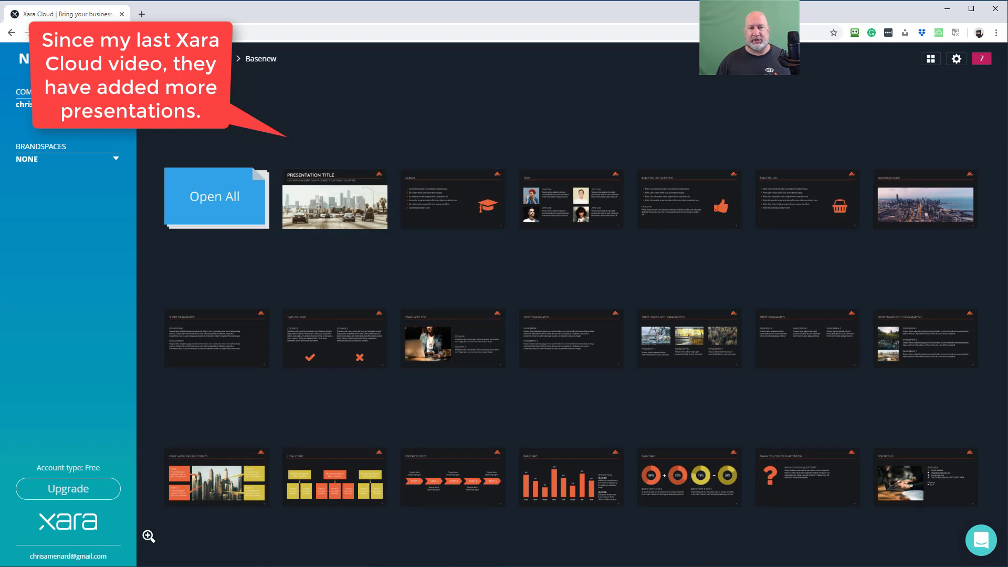
pyautogui.click(206, 59)
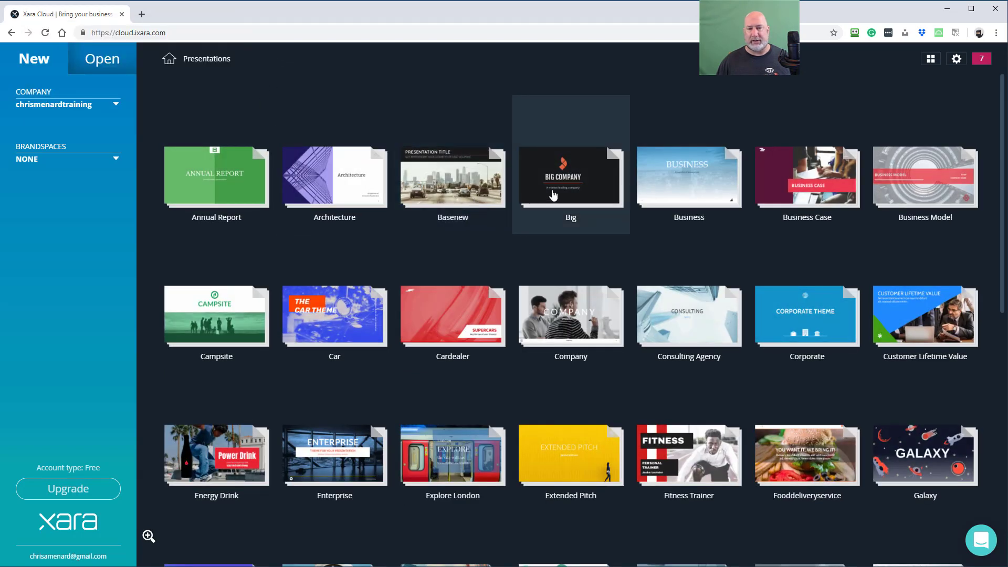
pyautogui.click(553, 194)
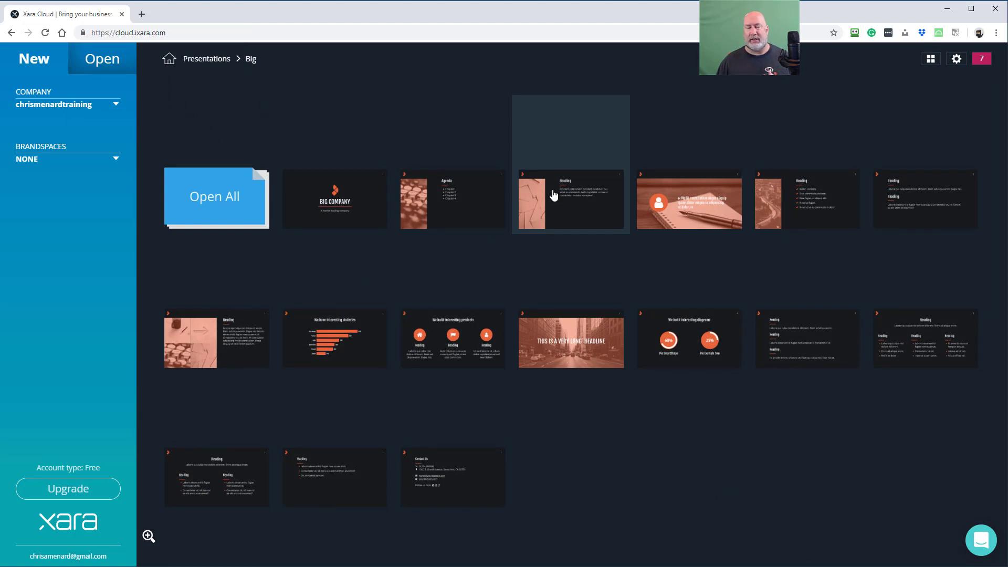
pyautogui.click(168, 63)
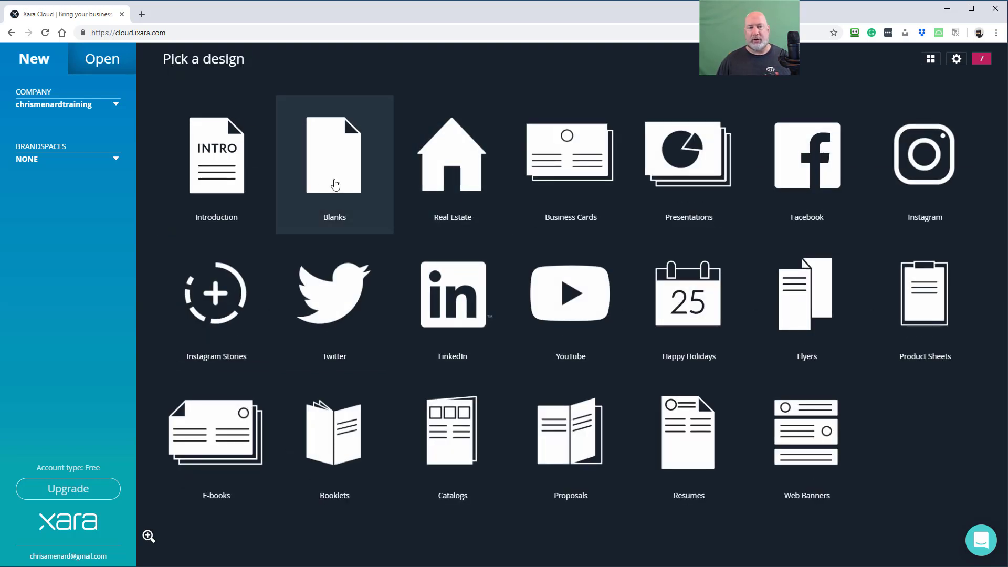
# - Open the blank page formats and check the slide size options of the Atlanta presentation in PowerPoint
pyautogui.click(349, 165)
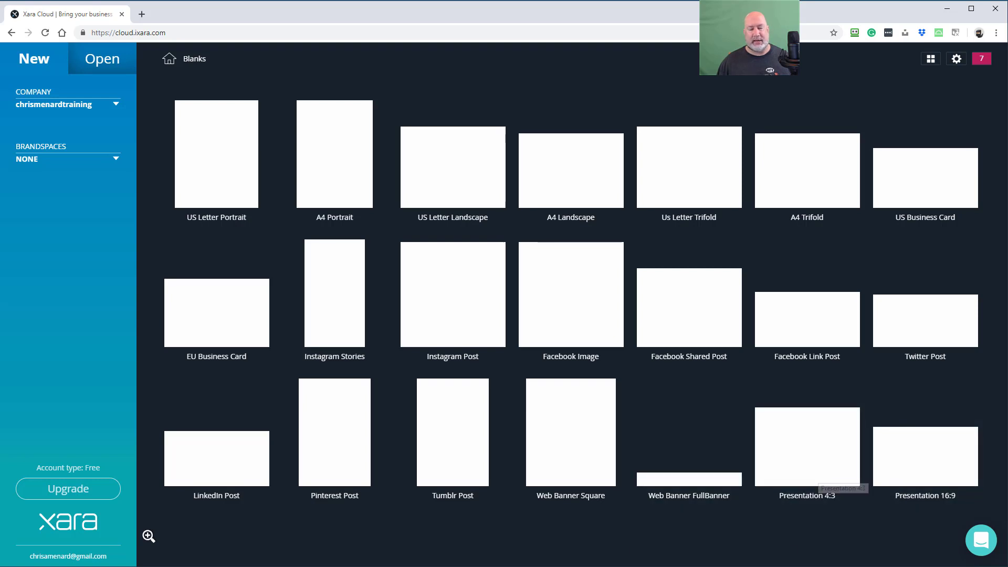
pyautogui.hotkey('alt', 'Tab')
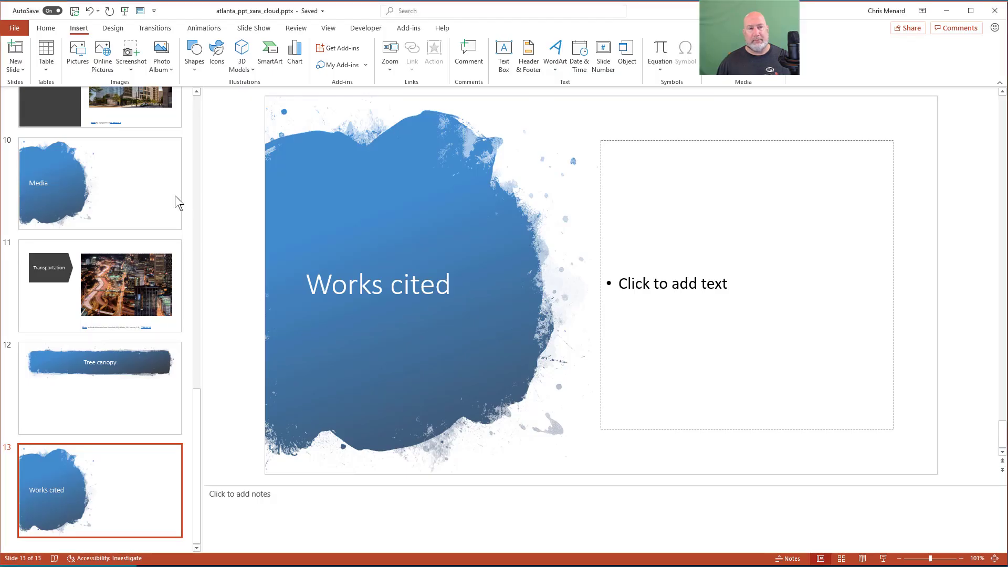
pyautogui.click(113, 30)
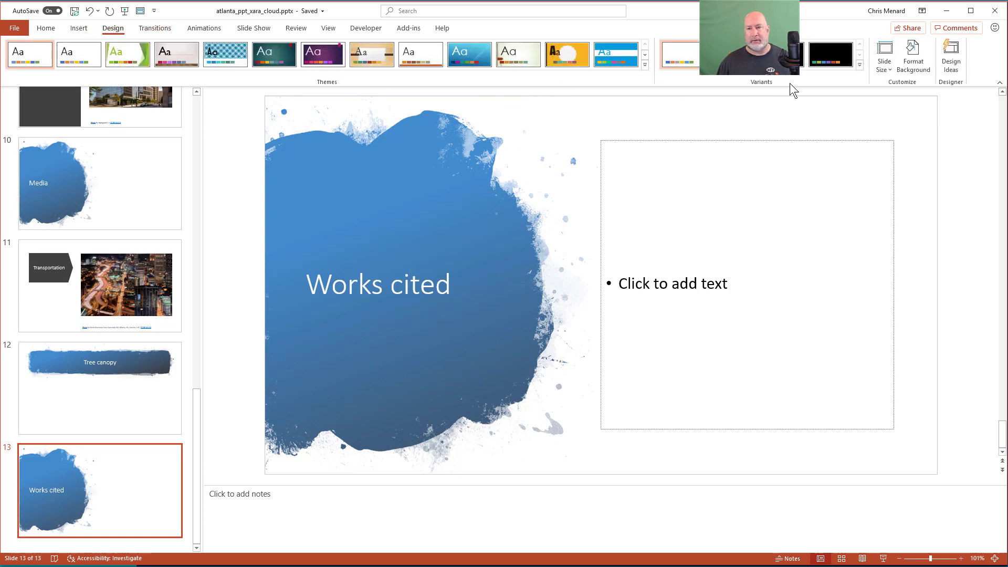
pyautogui.click(887, 69)
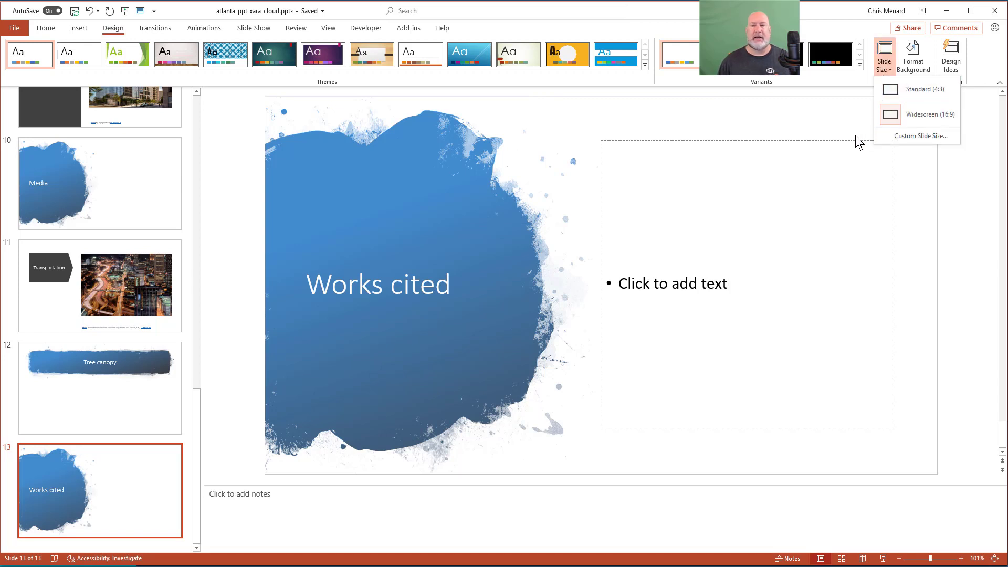
pyautogui.click(878, 120)
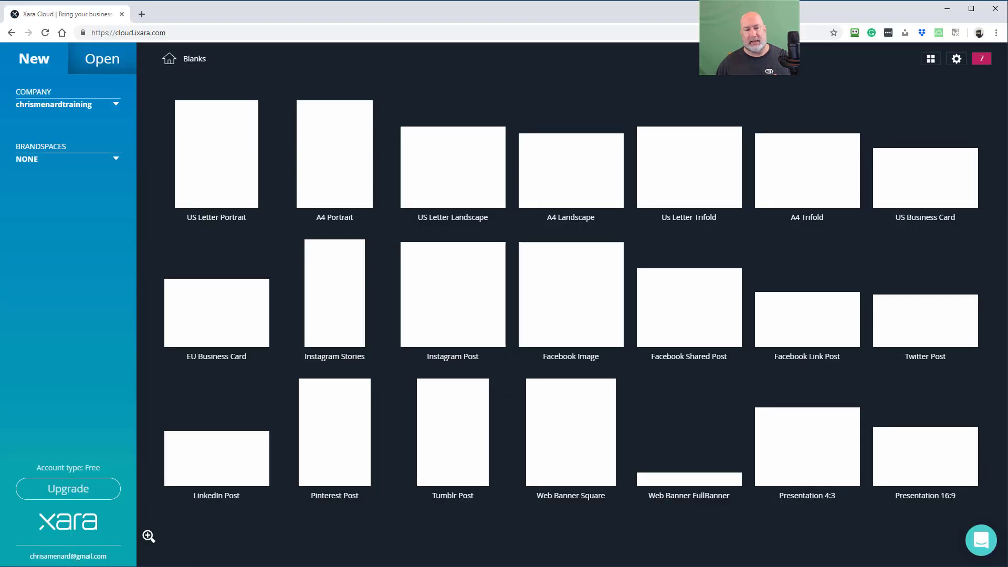
# - Create a blank Presentation 16:9 document in Xara Cloud, then unlock and delete the tip box beside the page
pyautogui.click(919, 468)
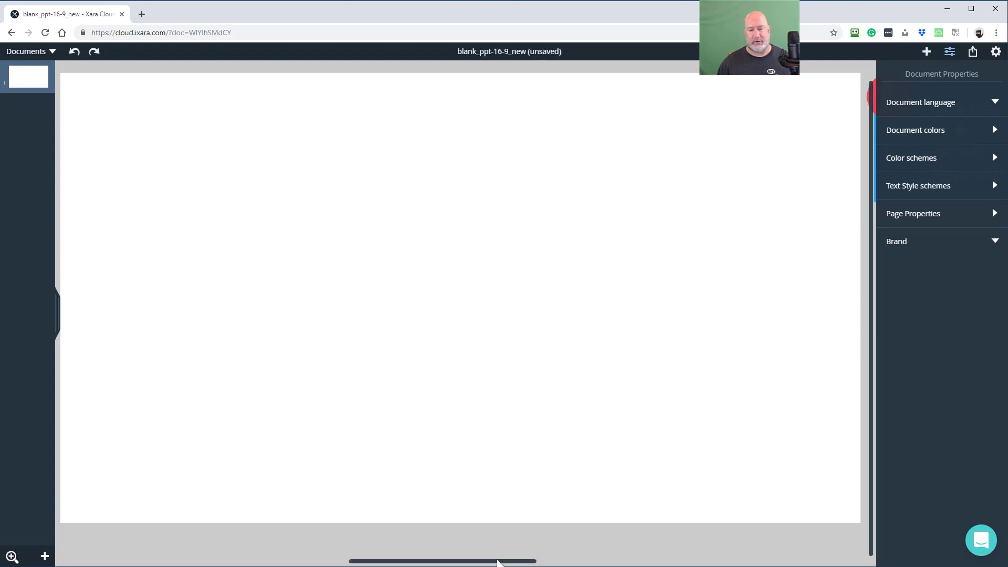
pyautogui.moveTo(498, 562); pyautogui.dragTo(573, 562)
pyautogui.click(659, 152)
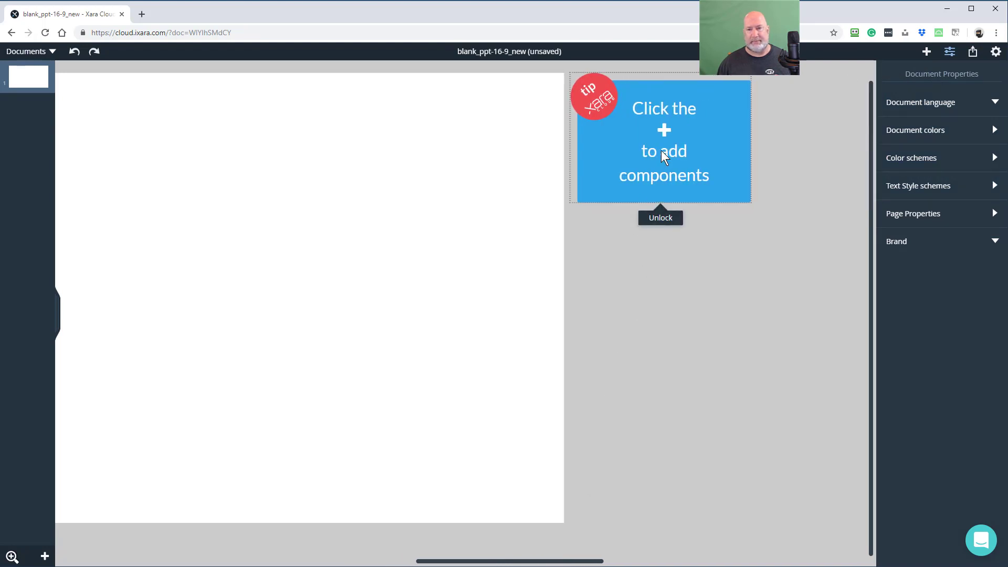
pyautogui.click(672, 219)
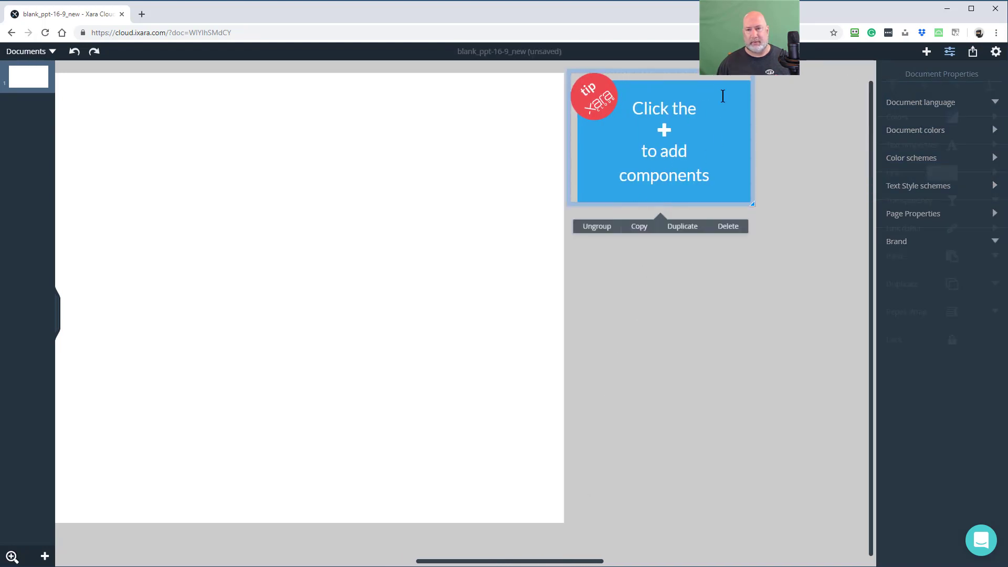
pyautogui.click(733, 235)
pyautogui.moveTo(520, 563); pyautogui.dragTo(454, 564)
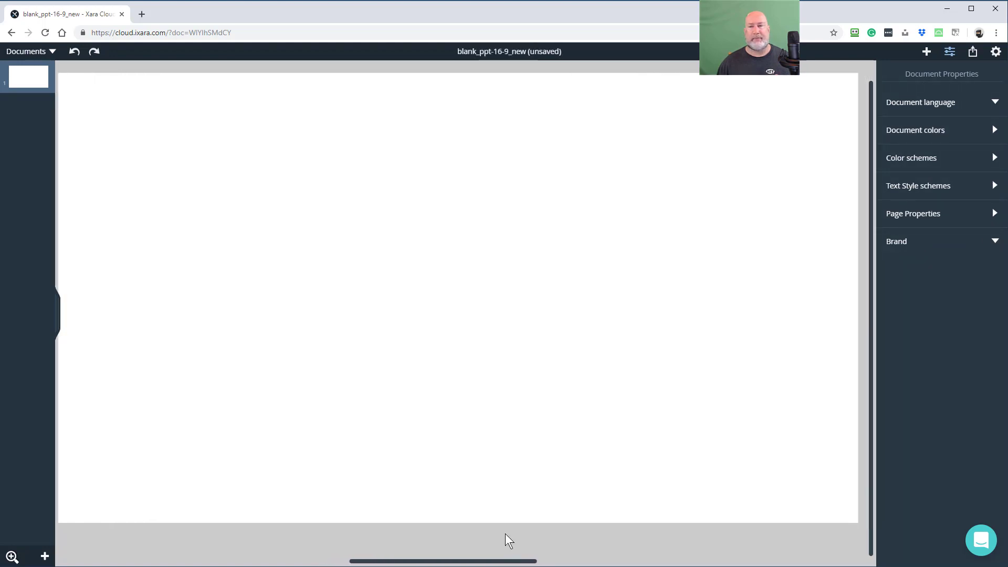
# - Add the photo panel with a round portrait, blue name banner and contact lines, enlarge it and place it near the page's left edge
pyautogui.click(927, 52)
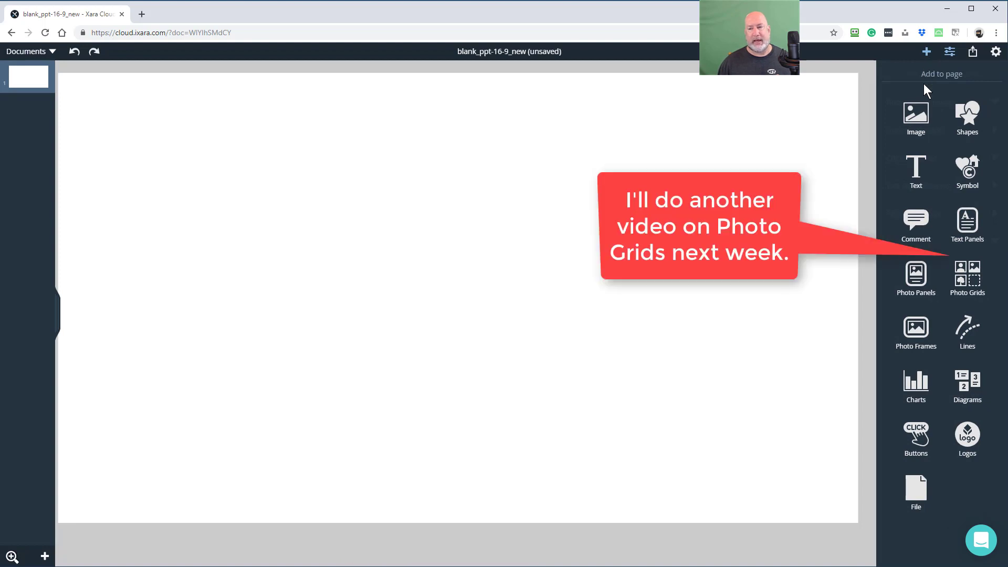
pyautogui.click(915, 282)
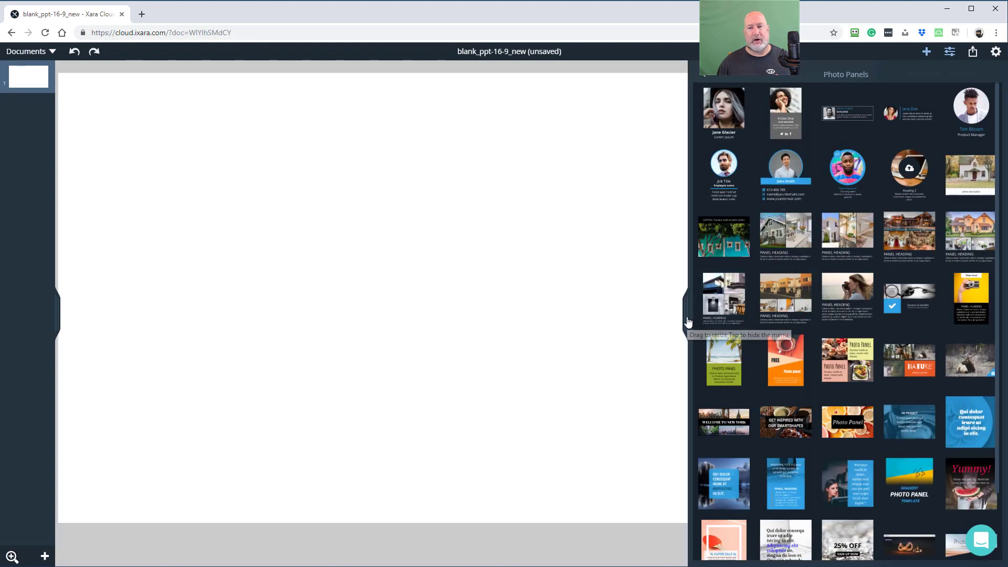
pyautogui.moveTo(700, 317); pyautogui.dragTo(513, 337)
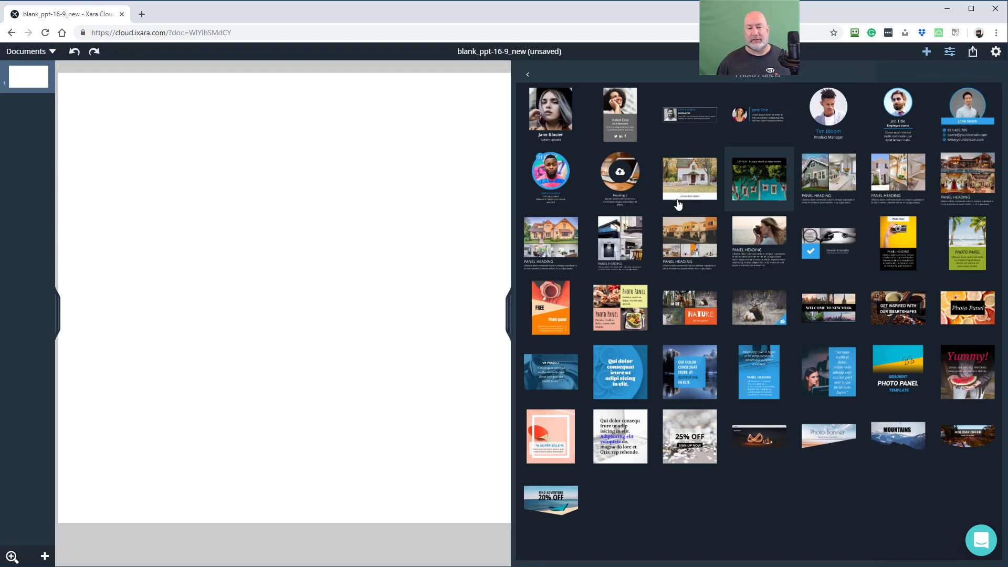
pyautogui.moveTo(539, 314); pyautogui.dragTo(798, 326)
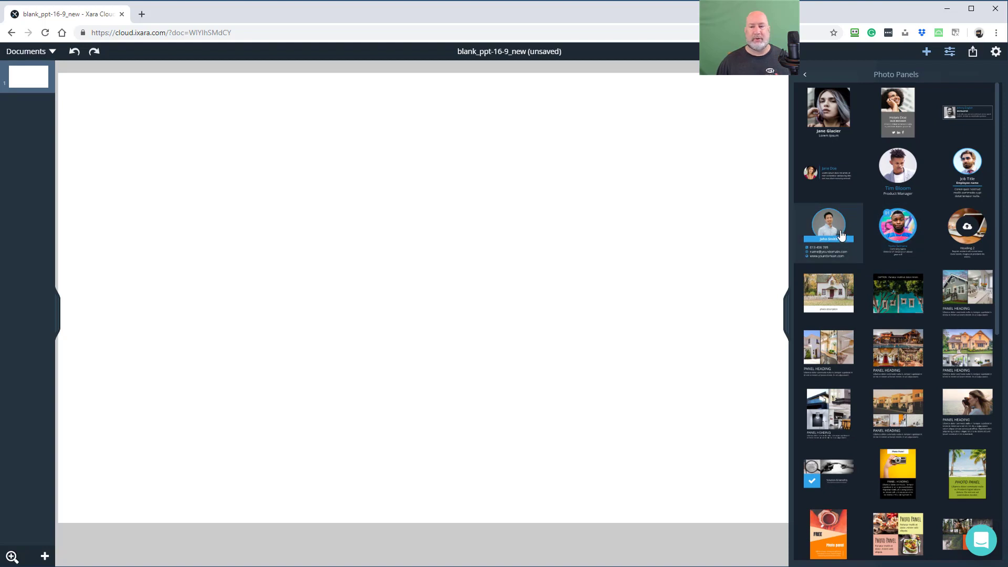
pyautogui.moveTo(816, 228); pyautogui.dragTo(181, 279)
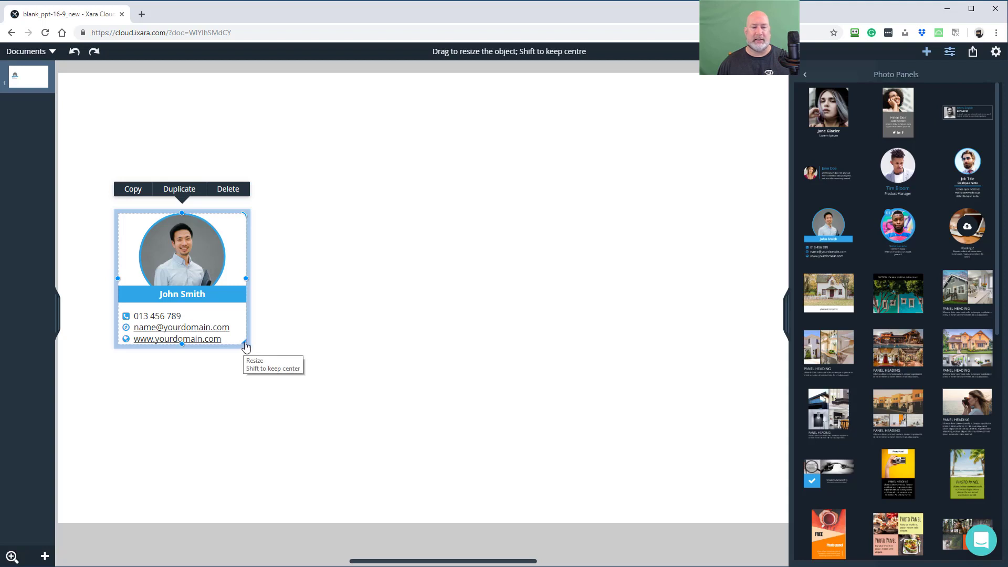
pyautogui.moveTo(246, 346); pyautogui.dragTo(339, 441)
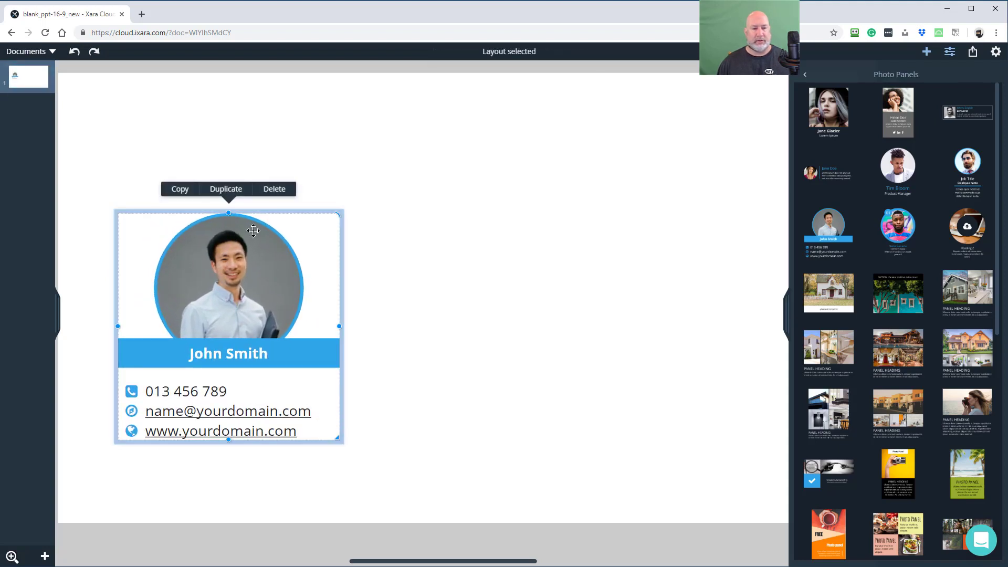
pyautogui.moveTo(271, 211); pyautogui.dragTo(250, 212)
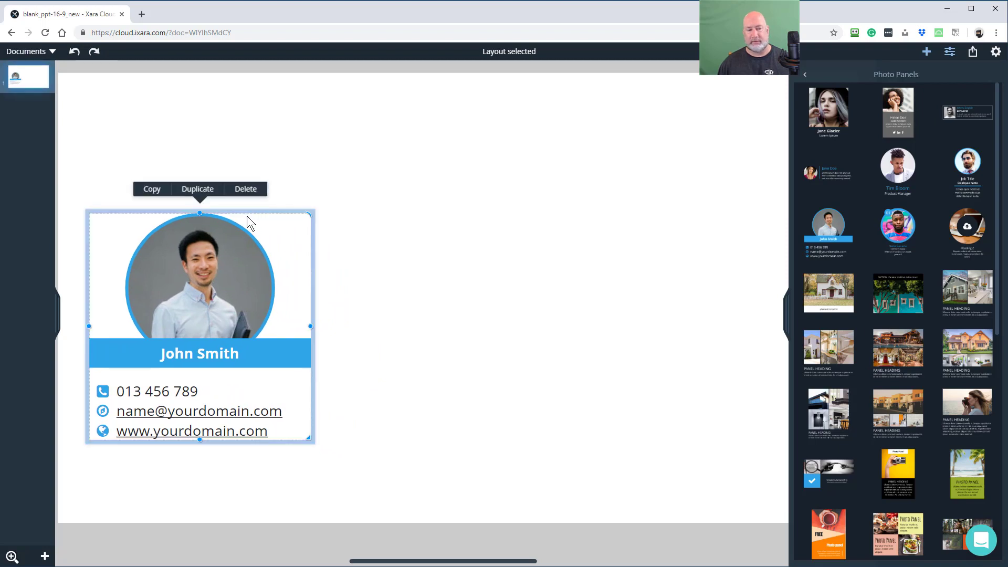
# - Replace the placeholder name on the panel's blue banner with the presenter's full name
pyautogui.click(217, 365)
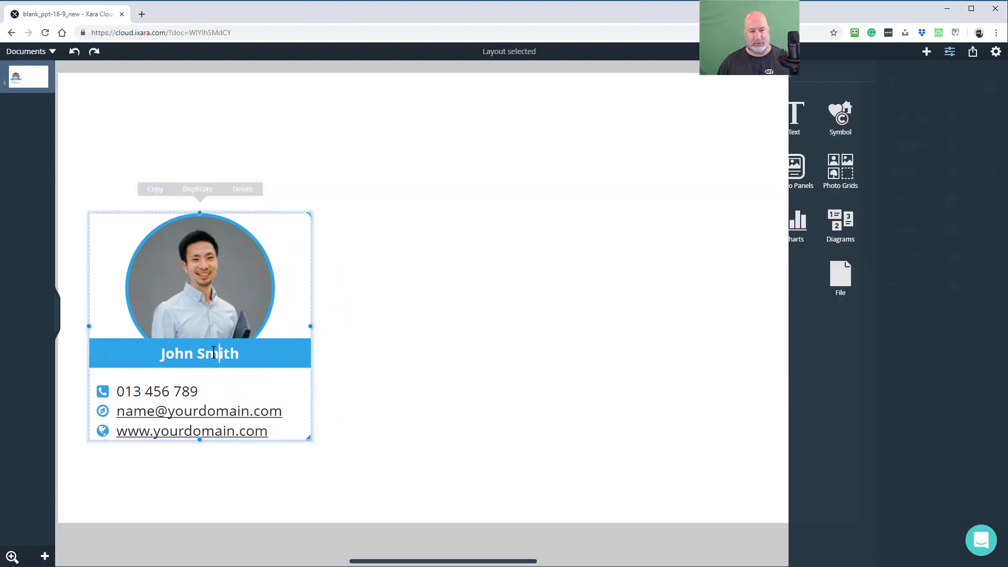
pyautogui.click(213, 353)
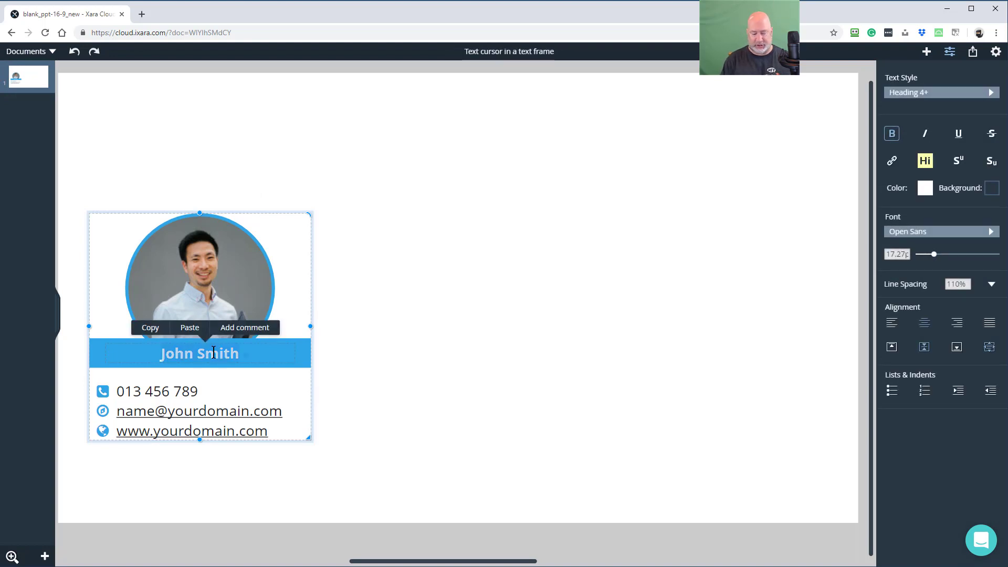
pyautogui.write('Chris Menard')
pyautogui.press('BackSpace')
pyautogui.press('BackSpace')
pyautogui.press('BackSpace')
pyautogui.press('BackSpace')
pyautogui.press('BackSpace')
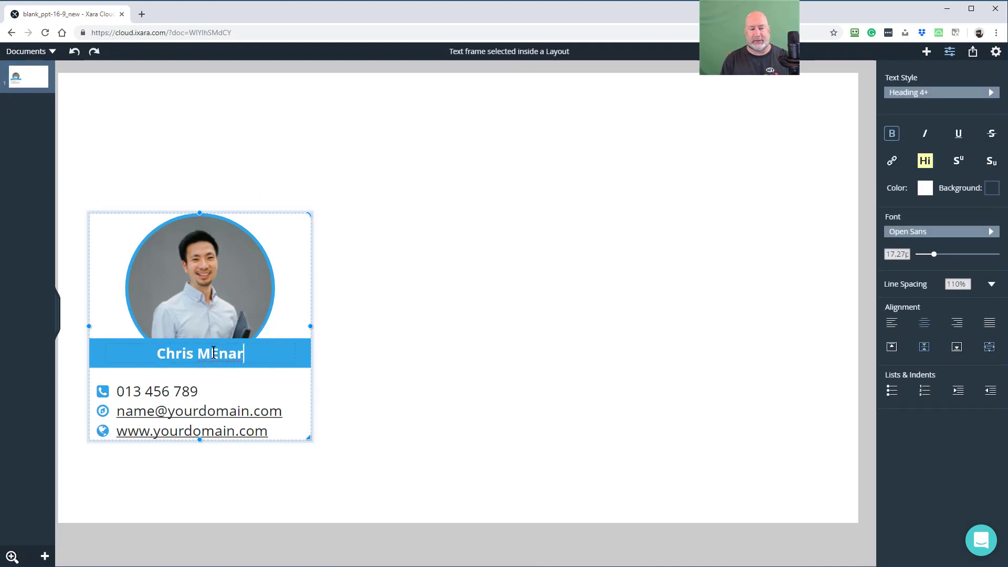
pyautogui.write('enard')
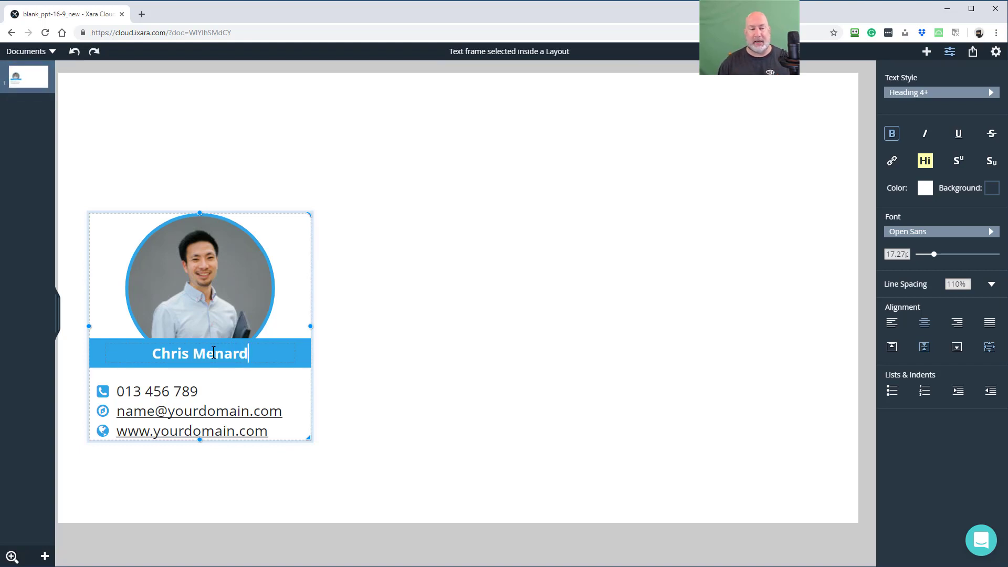
# - Replace the panel's portrait with the presenter's local photo from the XARA folder on the Desktop and adjust it inside the round frame
pyautogui.click(230, 277)
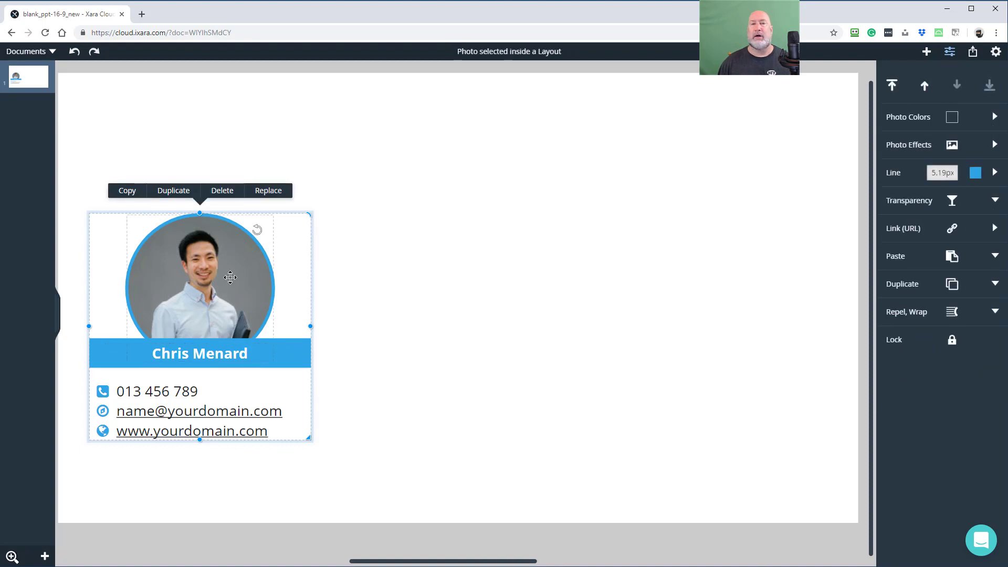
pyautogui.click(269, 194)
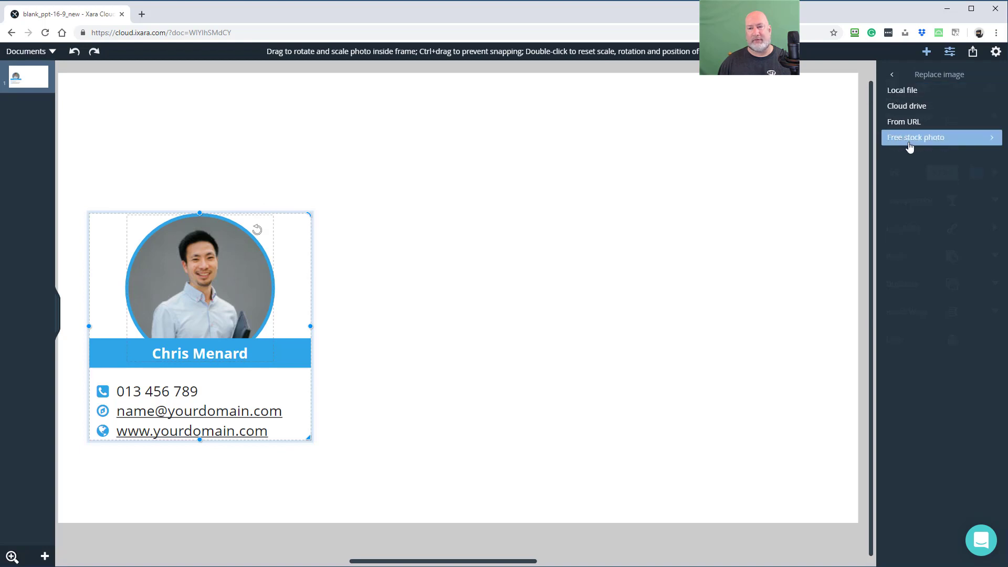
pyautogui.click(914, 91)
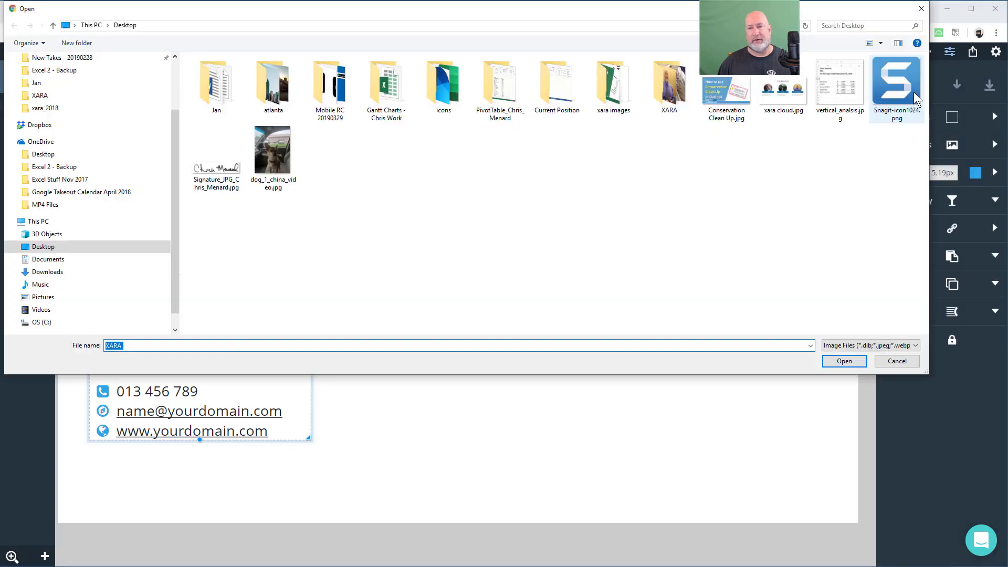
pyautogui.doubleClick(669, 85)
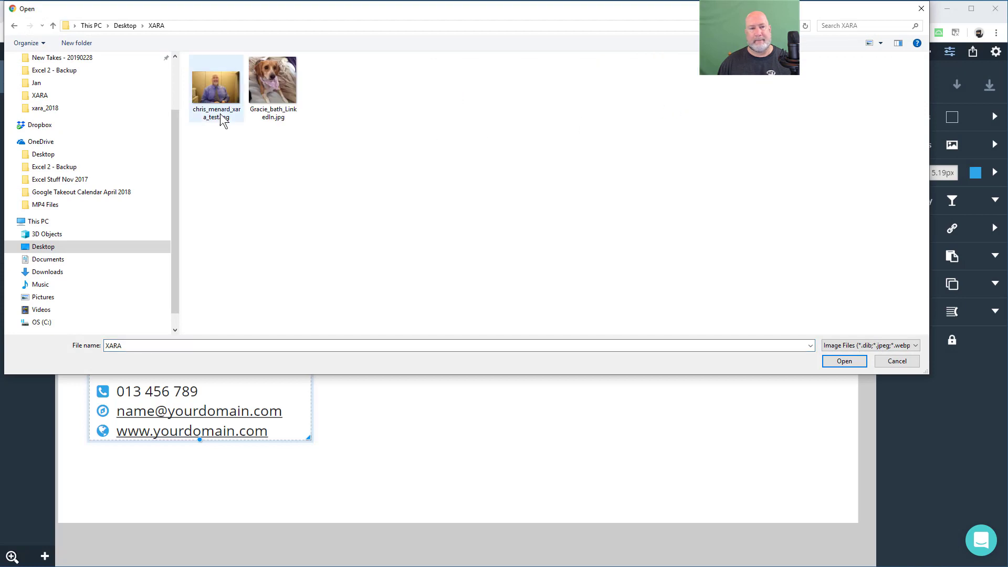
pyautogui.click(223, 119)
pyautogui.click(852, 365)
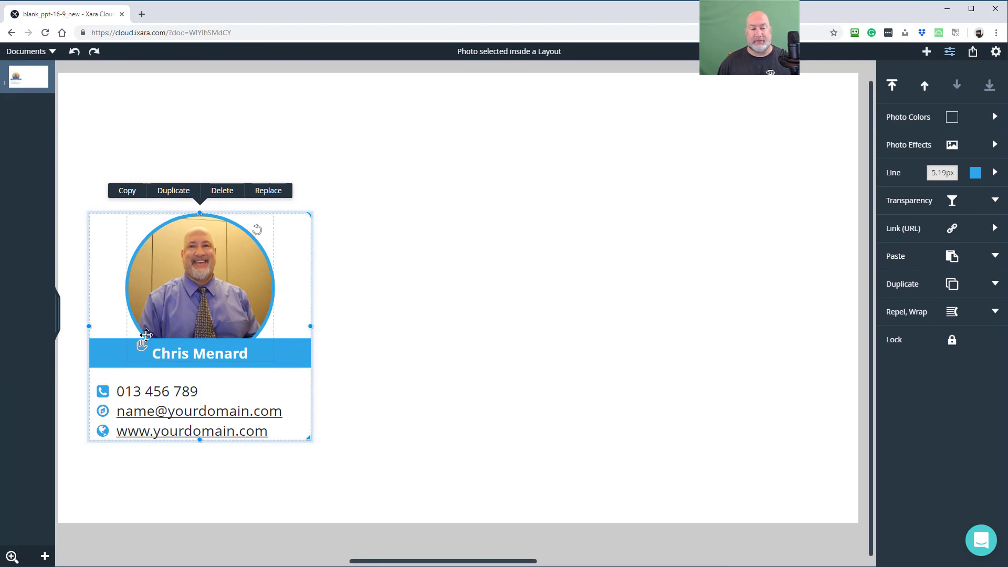
pyautogui.moveTo(140, 348)
pyautogui.mouseDown()
pyautogui.moveTo(119, 341)
pyautogui.moveTo(198, 337)
pyautogui.moveTo(115, 338)
pyautogui.moveTo(143, 338)
pyautogui.mouseUp()
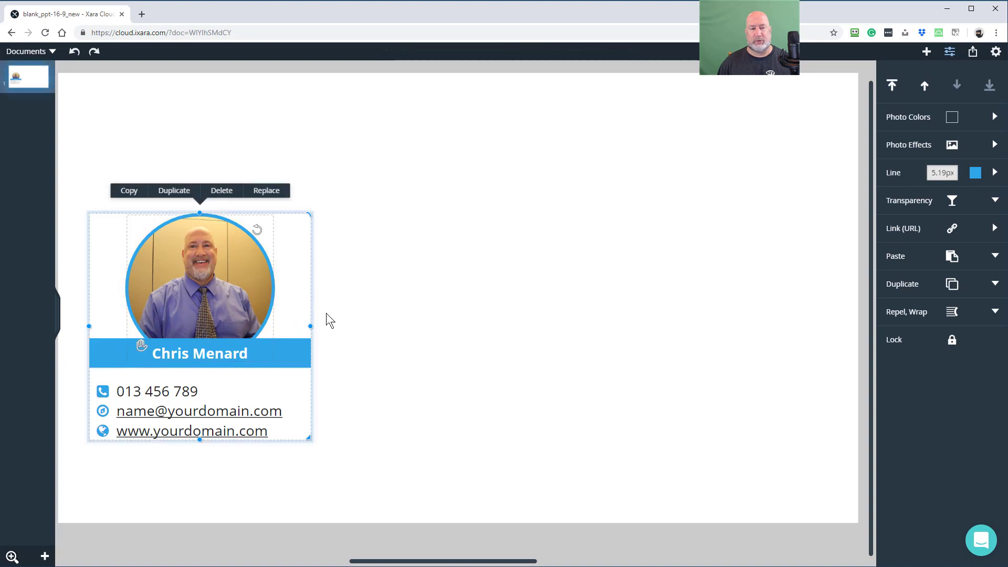
pyautogui.click(284, 249)
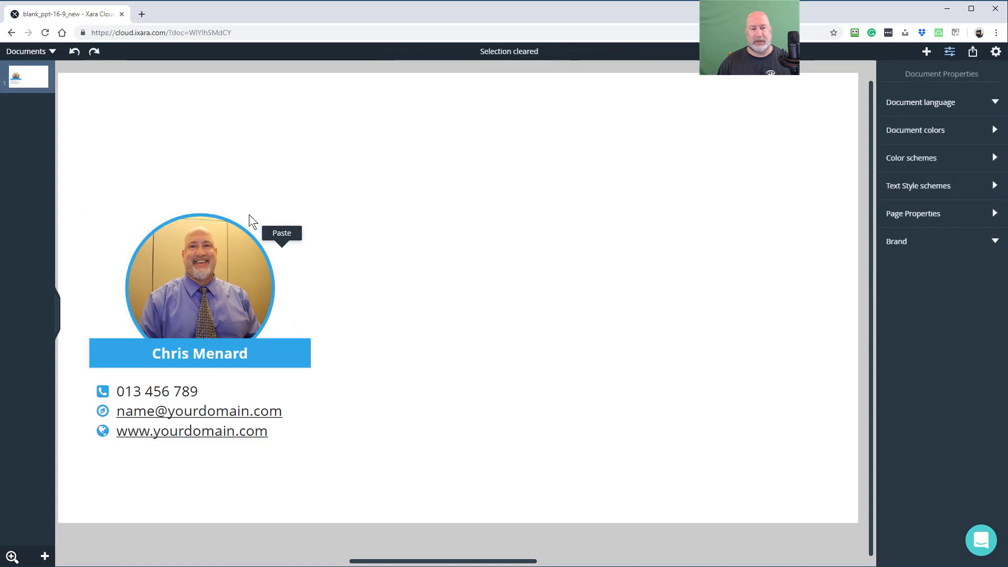
# - Duplicate the photo panel twice, placing one copy just beside the original and the other near the page's right edge
pyautogui.click(219, 223)
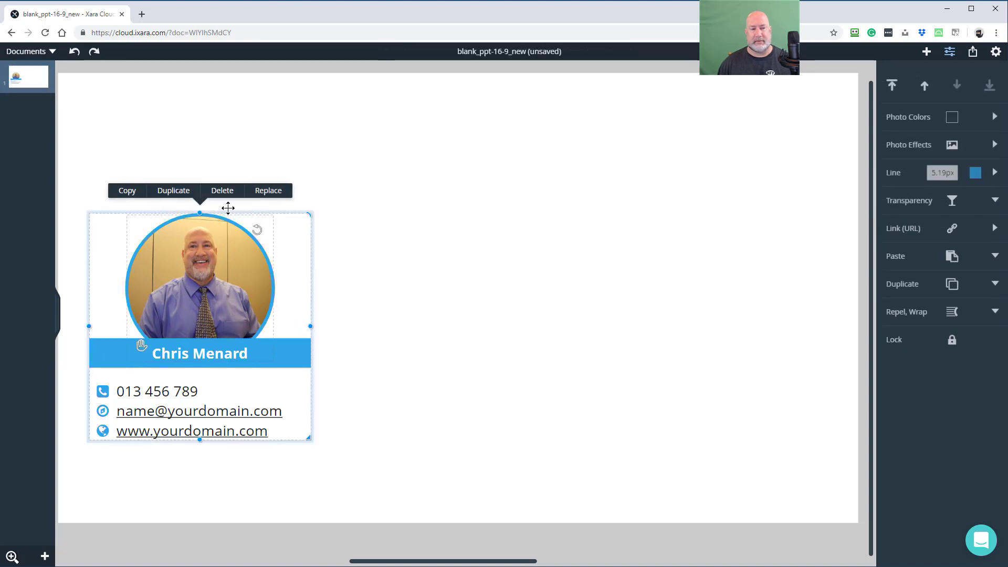
pyautogui.click(179, 191)
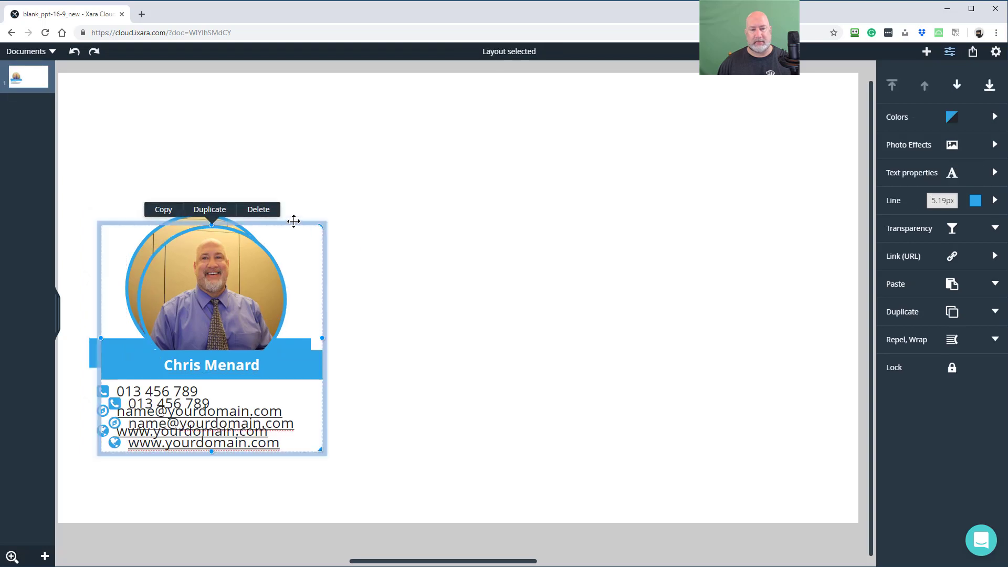
pyautogui.moveTo(293, 221); pyautogui.dragTo(493, 206)
pyautogui.moveTo(516, 205); pyautogui.dragTo(519, 211)
pyautogui.click(431, 189)
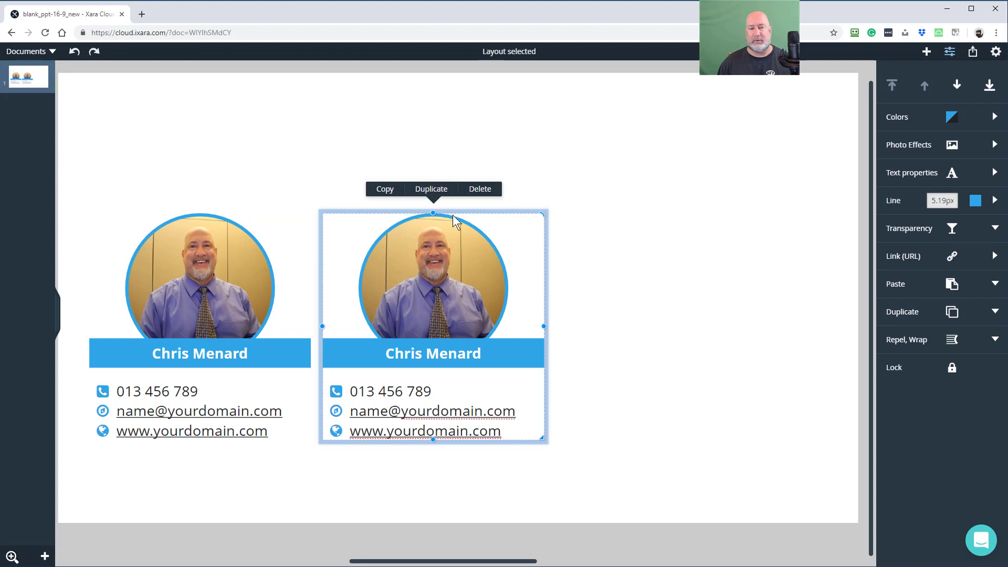
pyautogui.moveTo(496, 219); pyautogui.dragTo(773, 213)
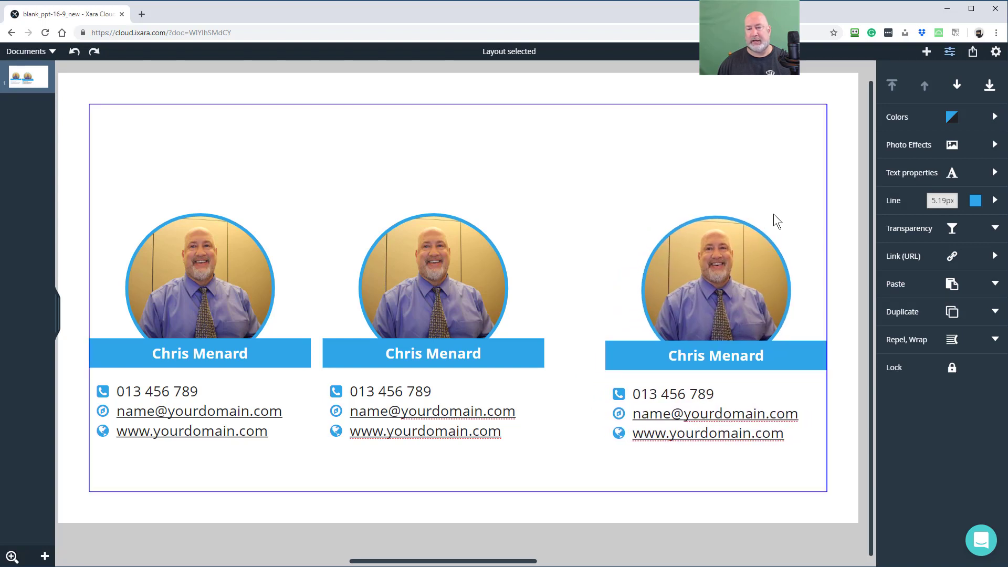
pyautogui.click(738, 220)
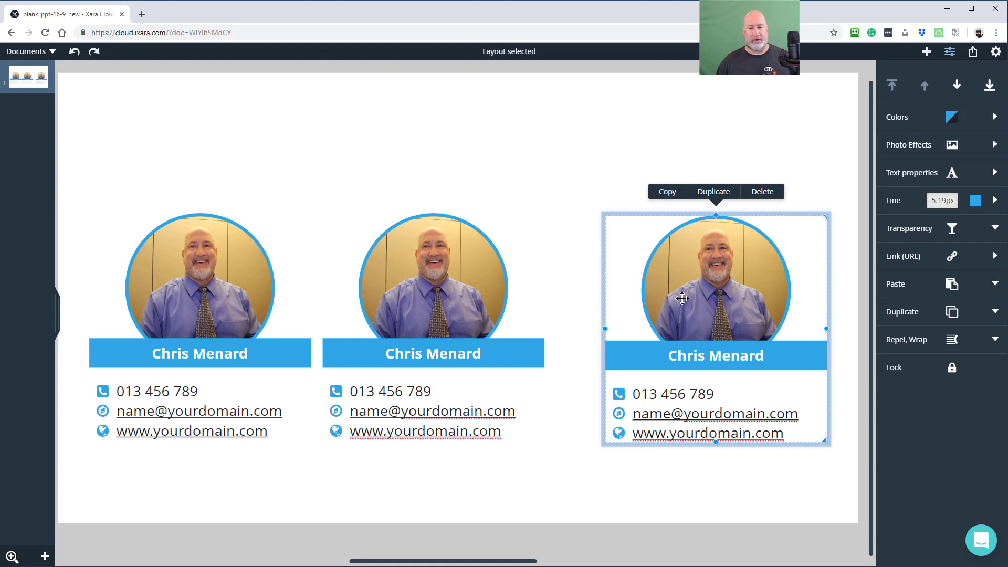
# - Select all three photo panels, distribute them evenly across the page and align their bottom edges
pyautogui.click(241, 247)
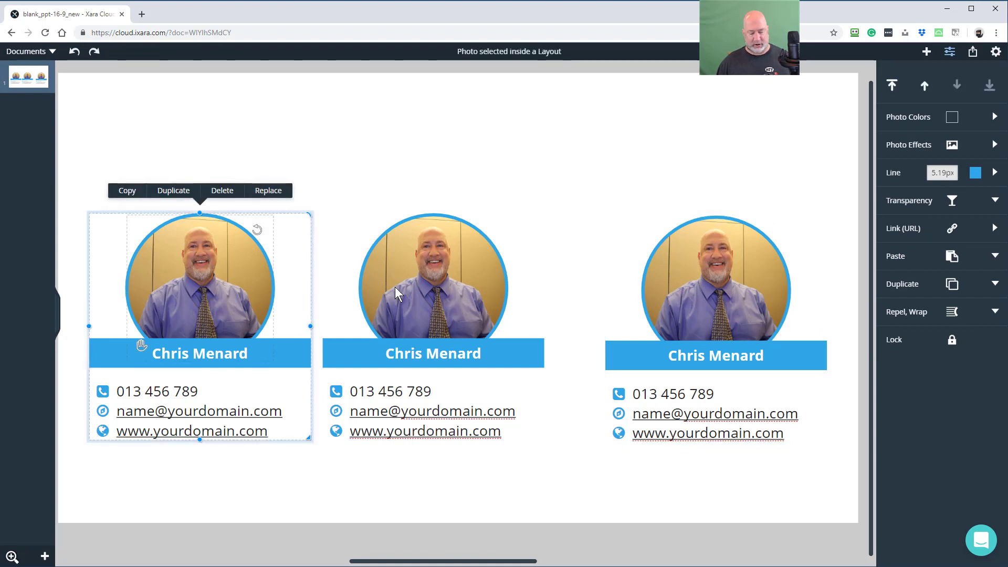
pyautogui.keyDown('shift'); pyautogui.click(449, 270); pyautogui.keyUp('shift')
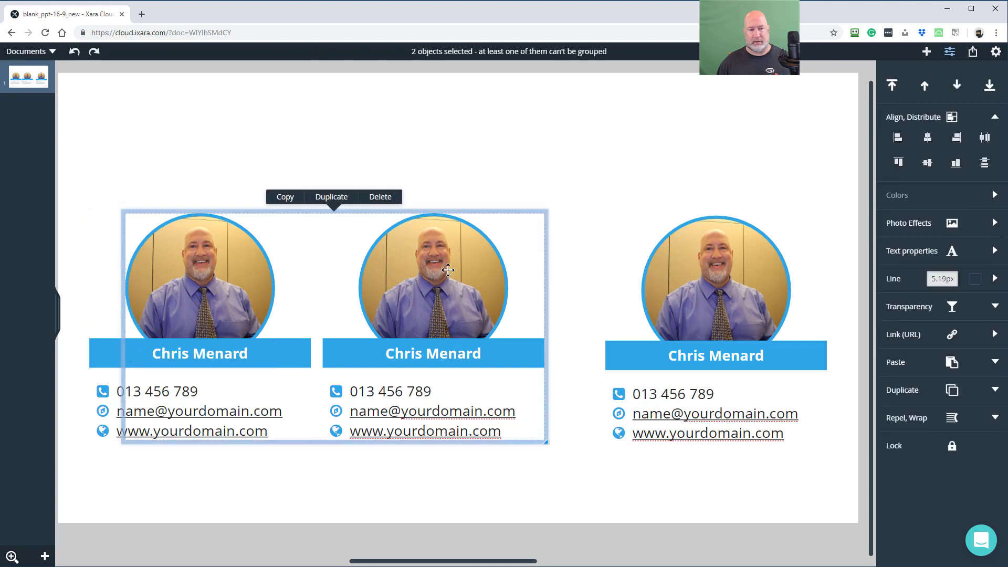
pyautogui.keyDown('shift'); pyautogui.click(663, 273); pyautogui.keyUp('shift')
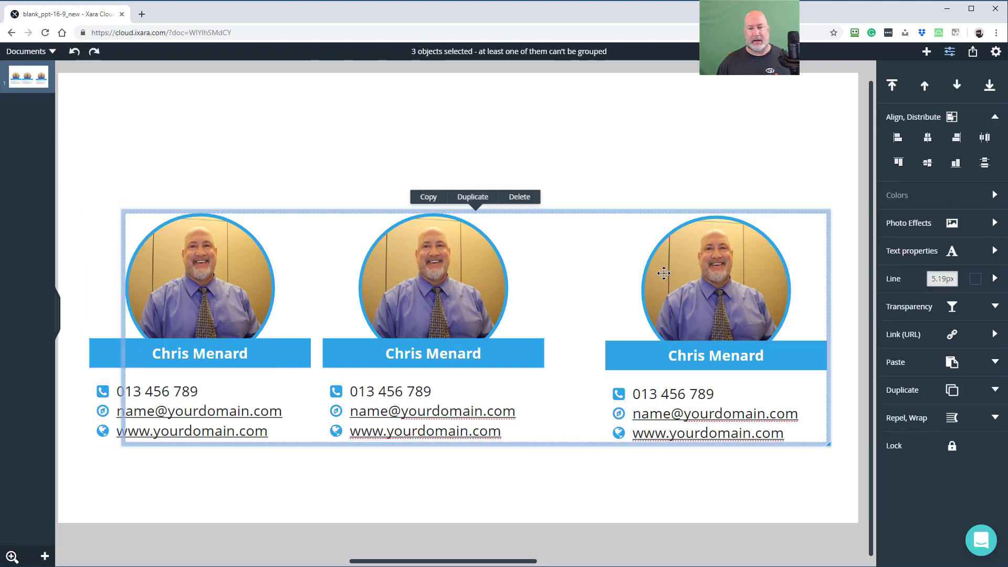
pyautogui.keyDown('shift'); pyautogui.click(134, 291); pyautogui.keyUp('shift')
pyautogui.keyDown('shift'); pyautogui.click(134, 291); pyautogui.keyUp('shift')
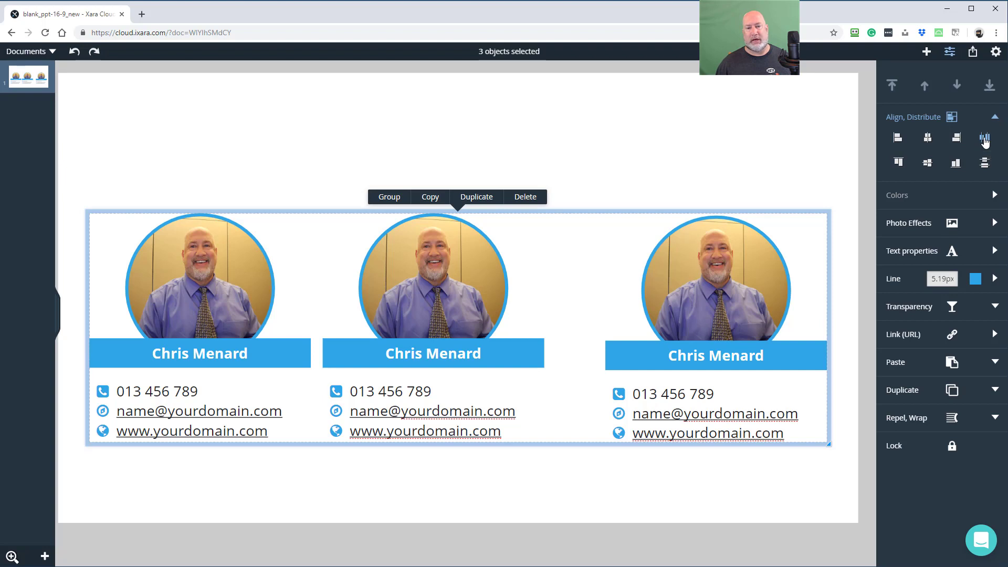
pyautogui.click(985, 140)
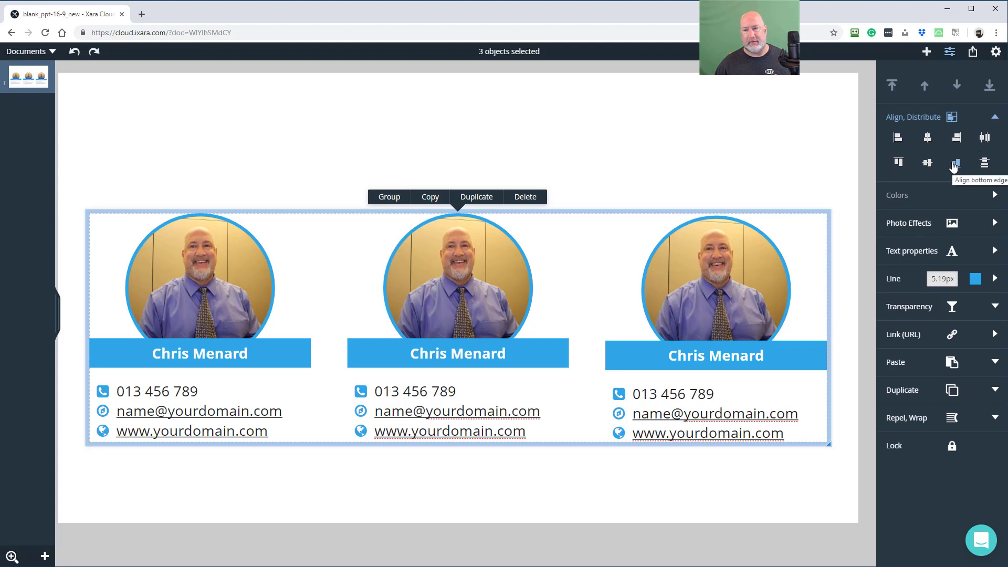
pyautogui.click(956, 165)
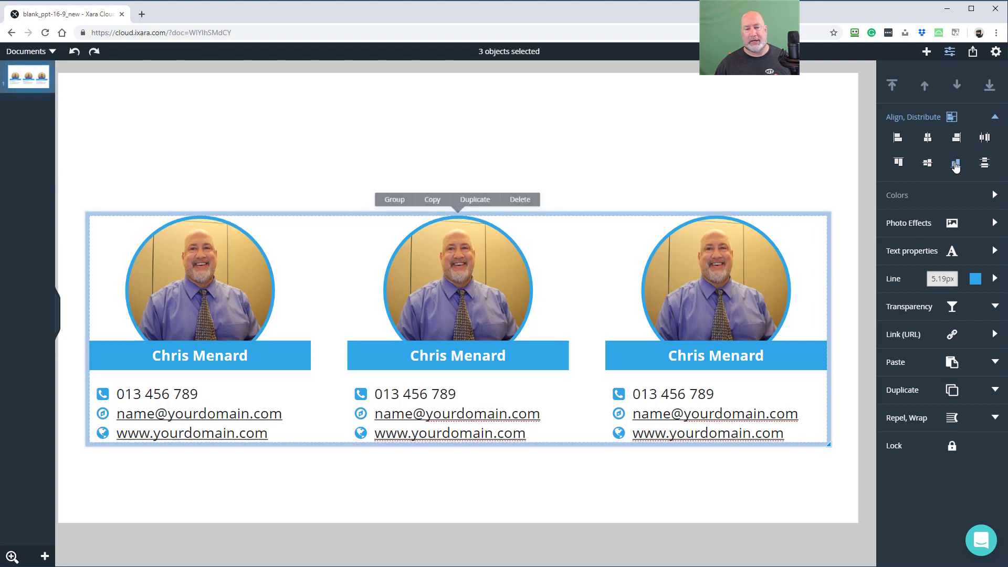
pyautogui.click(701, 160)
pyautogui.click(477, 277)
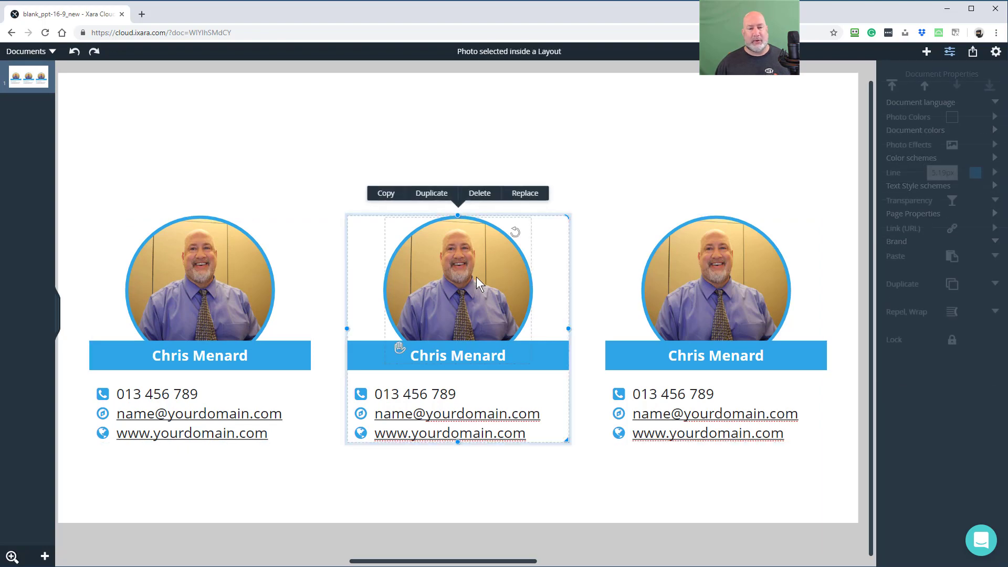
pyautogui.click(525, 193)
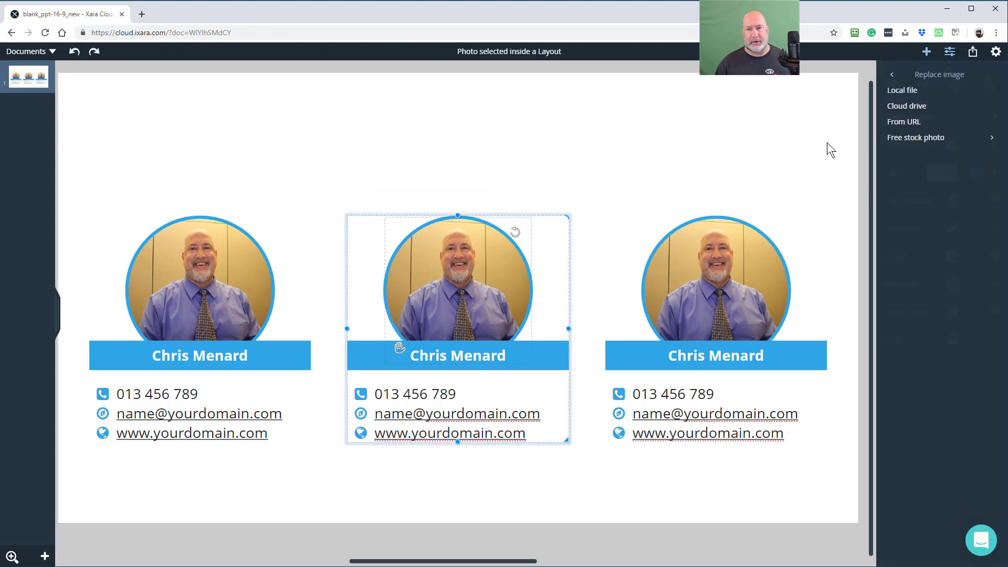
pyautogui.click(889, 98)
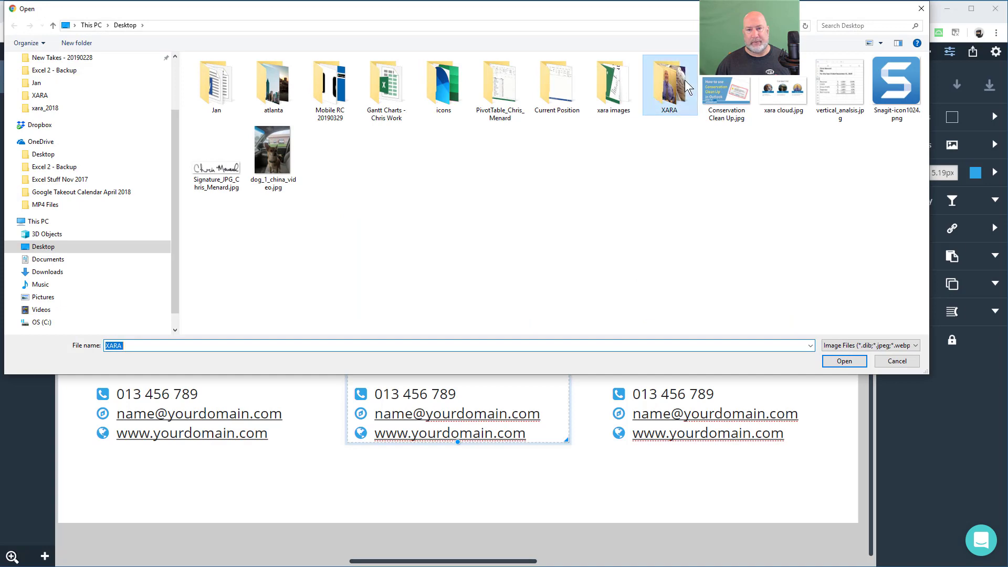
pyautogui.doubleClick(670, 86)
pyautogui.click(273, 84)
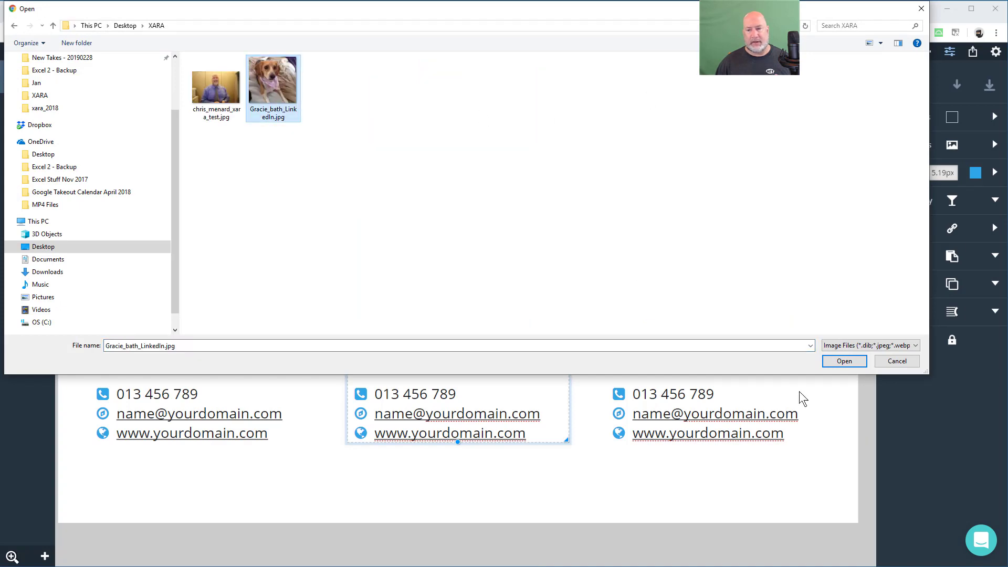
pyautogui.click(861, 361)
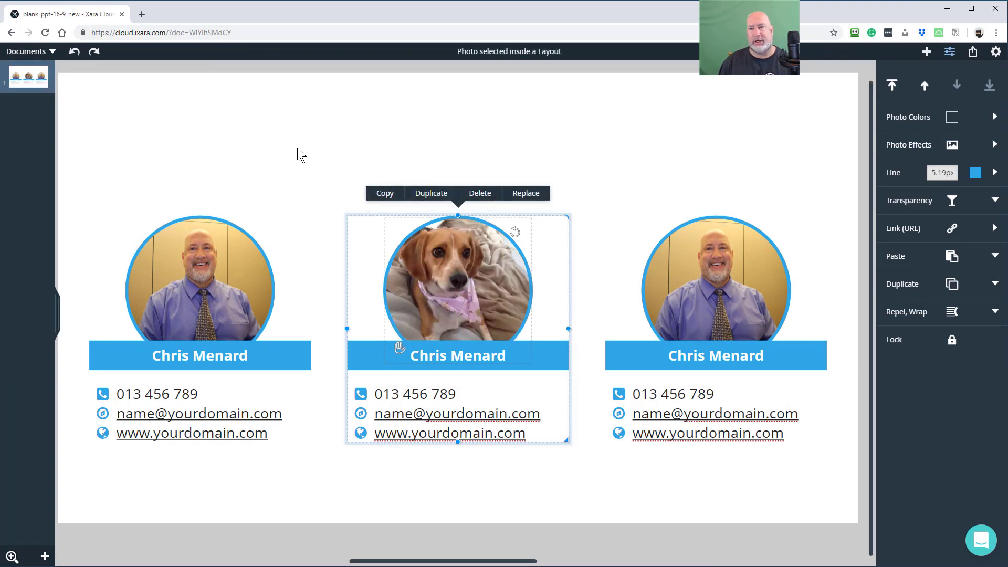
pyautogui.click(928, 52)
pyautogui.click(925, 193)
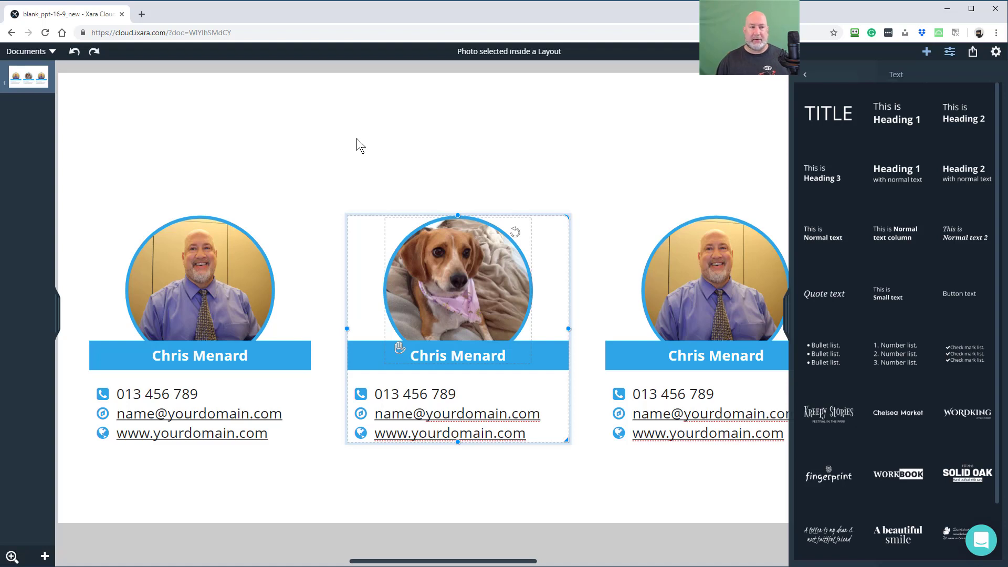
pyautogui.click(806, 74)
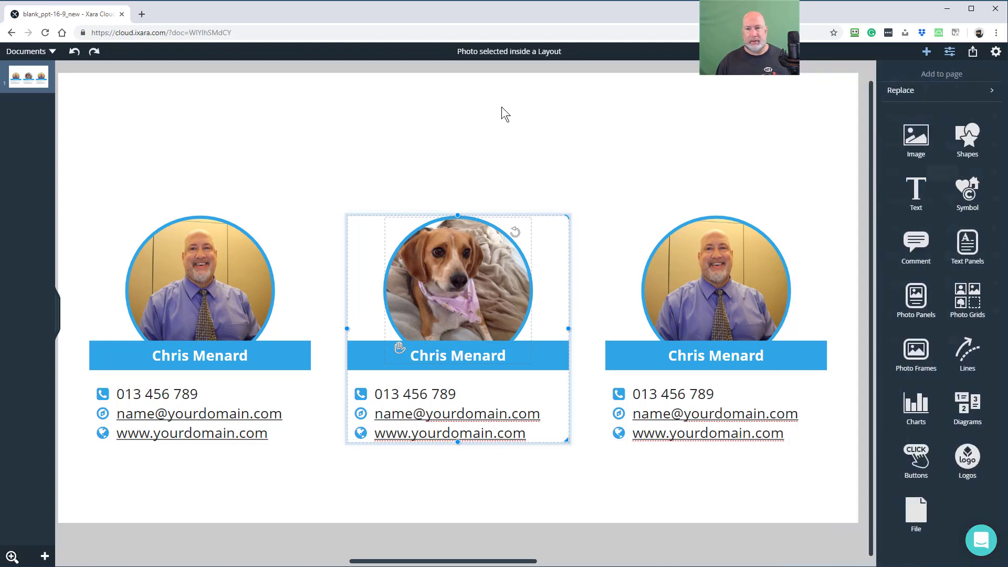
# - Add an empty page after page 1, place a thin percentage ring chart on it and set the ring to 68%
pyautogui.click(33, 78)
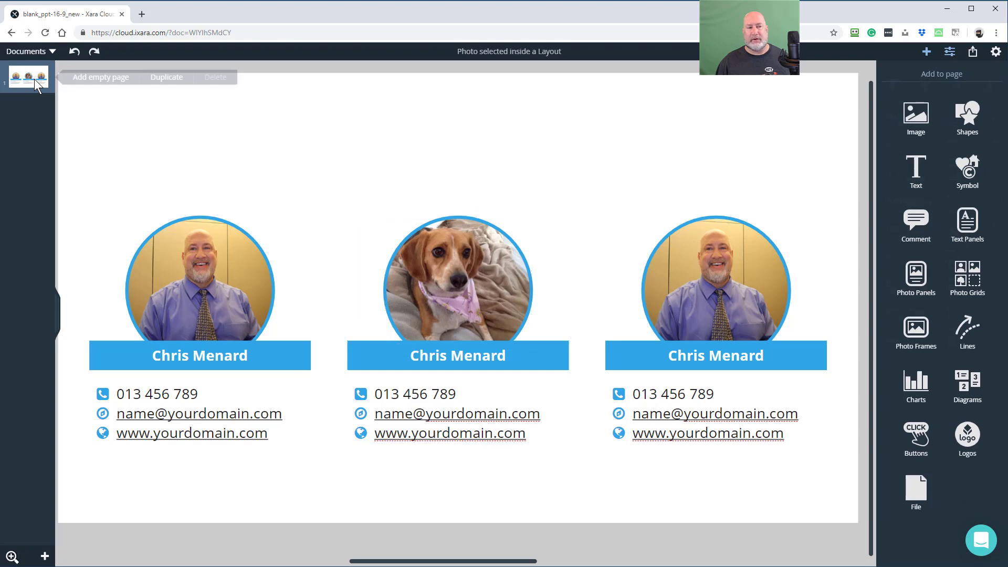
pyautogui.click(112, 81)
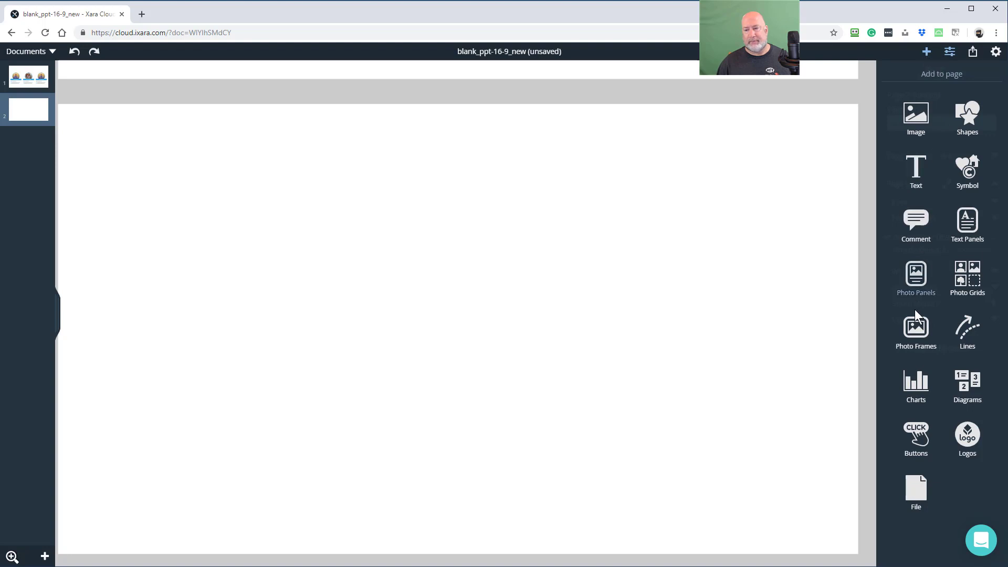
pyautogui.click(924, 385)
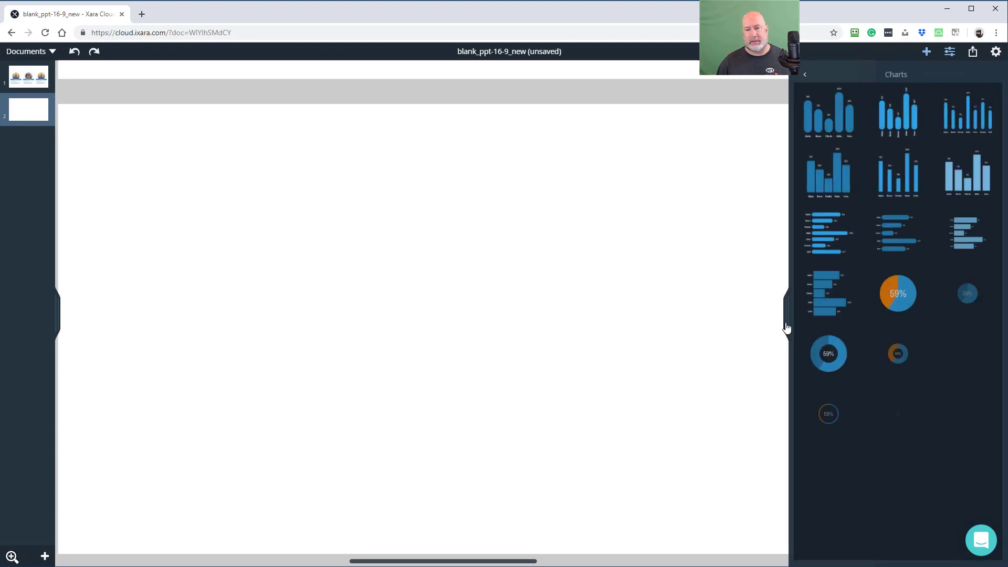
pyautogui.moveTo(786, 328); pyautogui.dragTo(806, 336)
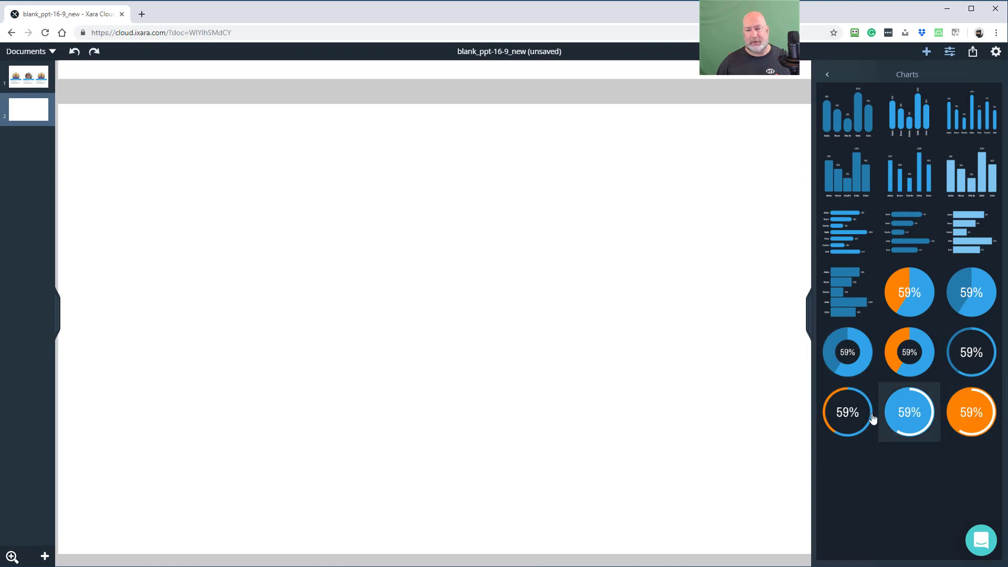
pyautogui.moveTo(853, 420); pyautogui.dragTo(221, 331)
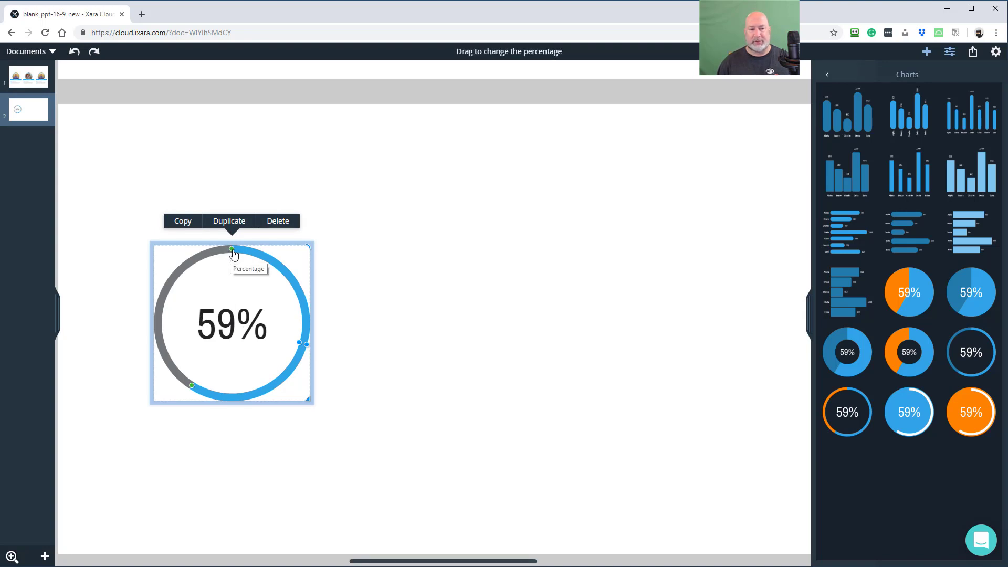
pyautogui.moveTo(228, 254); pyautogui.dragTo(197, 269)
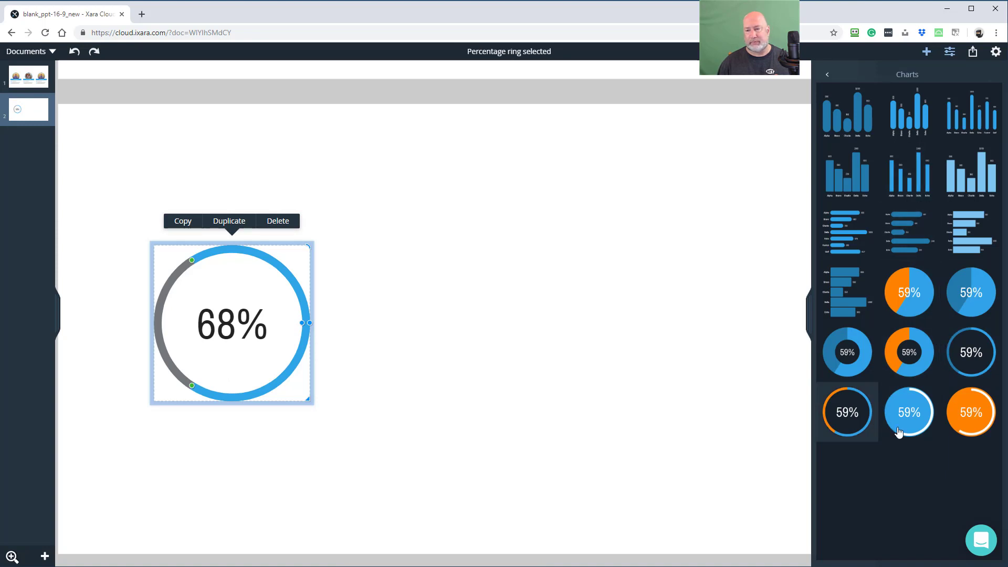
# - Add a thick doughnut percentage chart beside the ring and set it to 48%
pyautogui.moveTo(925, 372); pyautogui.dragTo(424, 348)
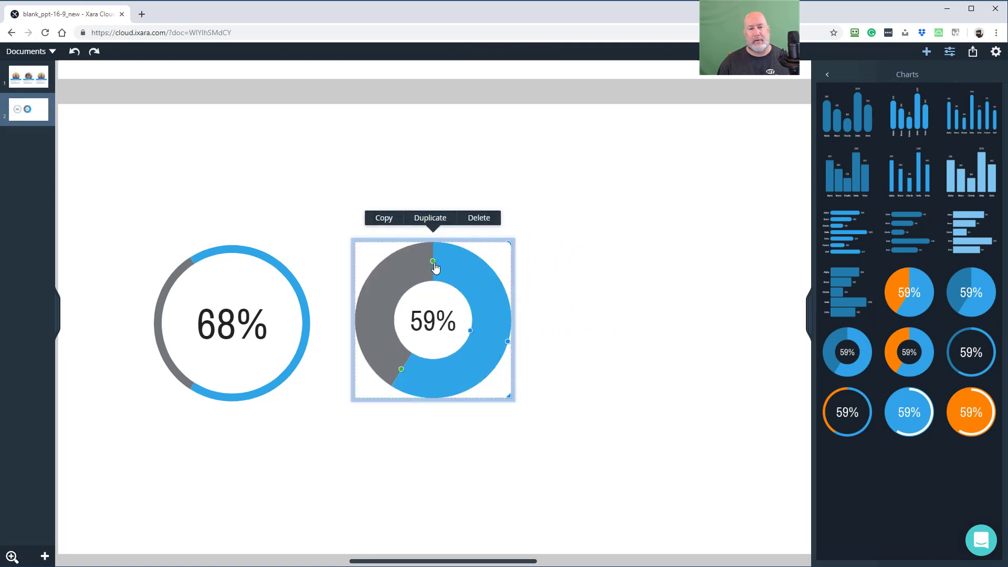
pyautogui.moveTo(434, 264); pyautogui.dragTo(466, 282)
pyautogui.click(557, 315)
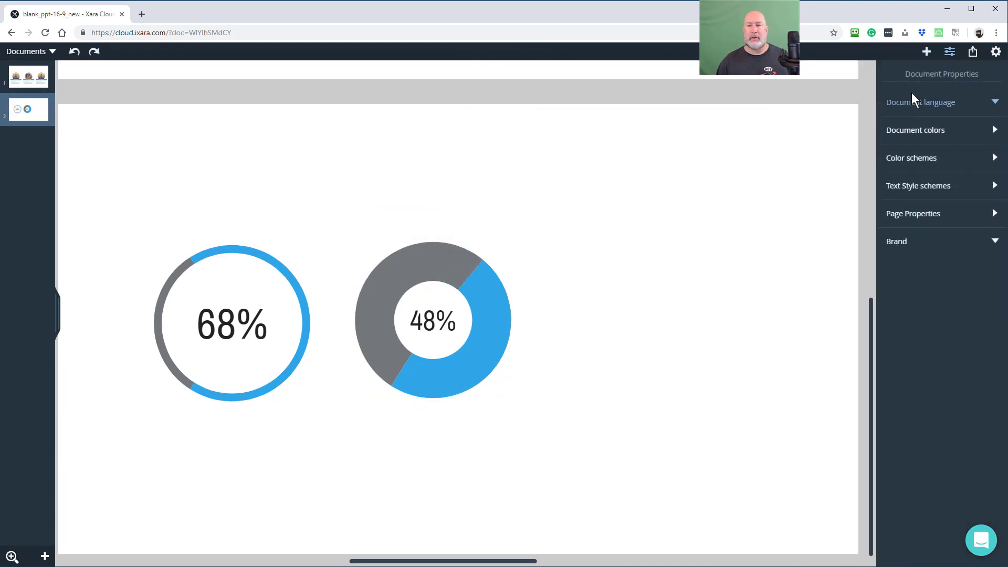
# - Add a Normal text frame above the 68% ring on page 2
pyautogui.click(927, 51)
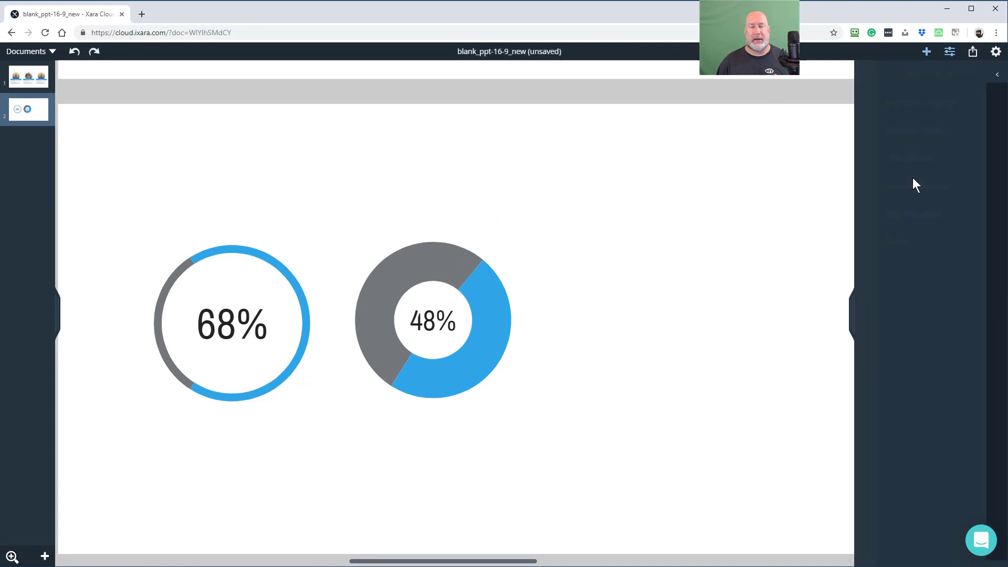
pyautogui.click(913, 181)
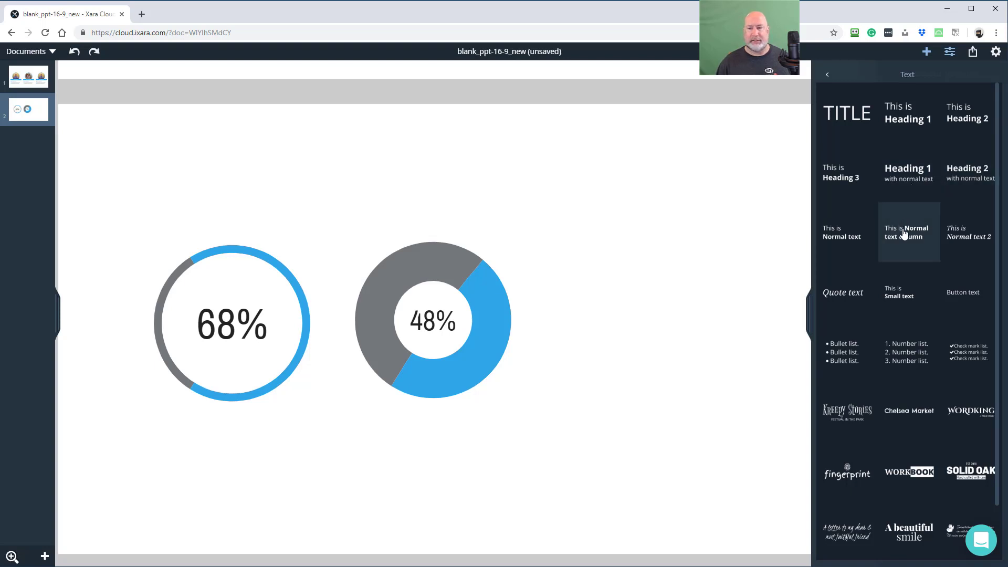
pyautogui.moveTo(851, 242); pyautogui.dragTo(276, 266)
# - Replace the frame's placeholder text with "Project A" and shrink the frame to fit just above the ring
pyautogui.click(213, 219)
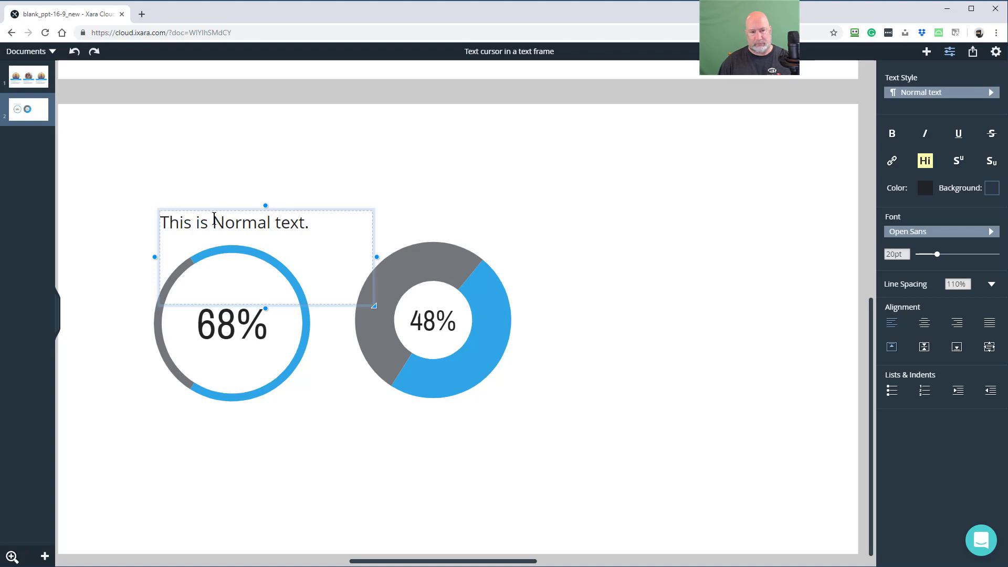
pyautogui.tripleClick(206, 219)
pyautogui.write('Produ')
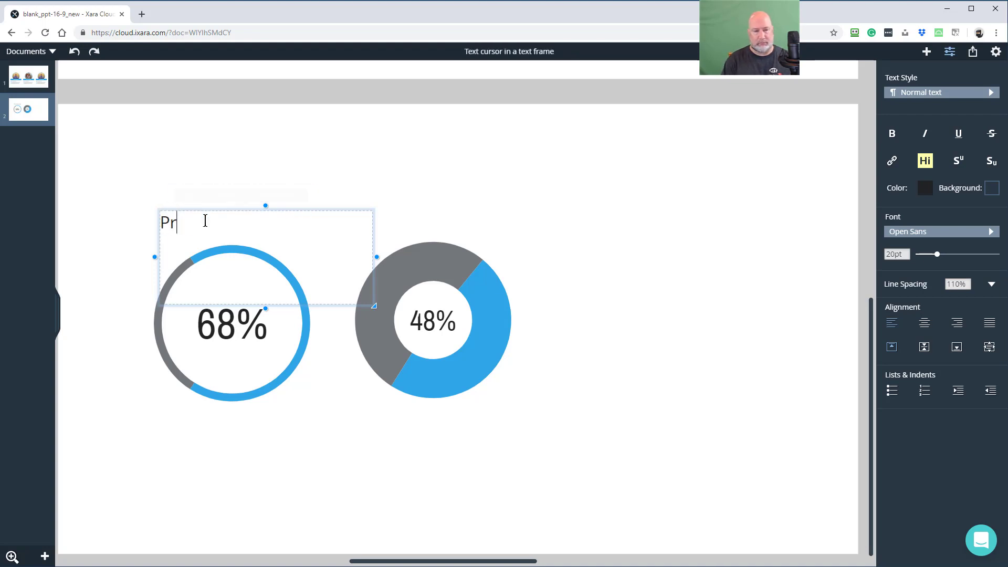
pyautogui.press('BackSpace')
pyautogui.press('BackSpace')
pyautogui.write('je')
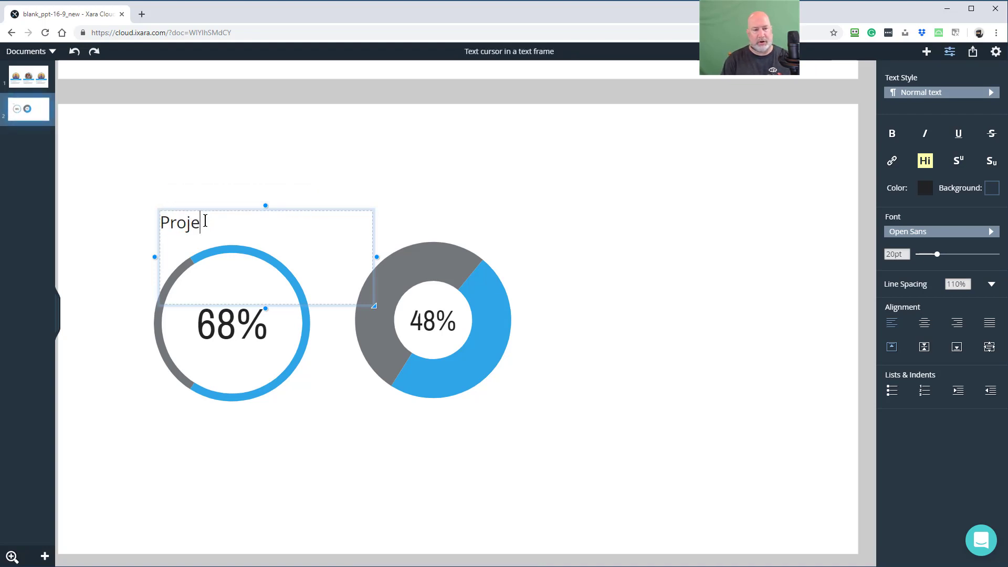
pyautogui.write('ct A')
pyautogui.scroll(2, 207, 226)
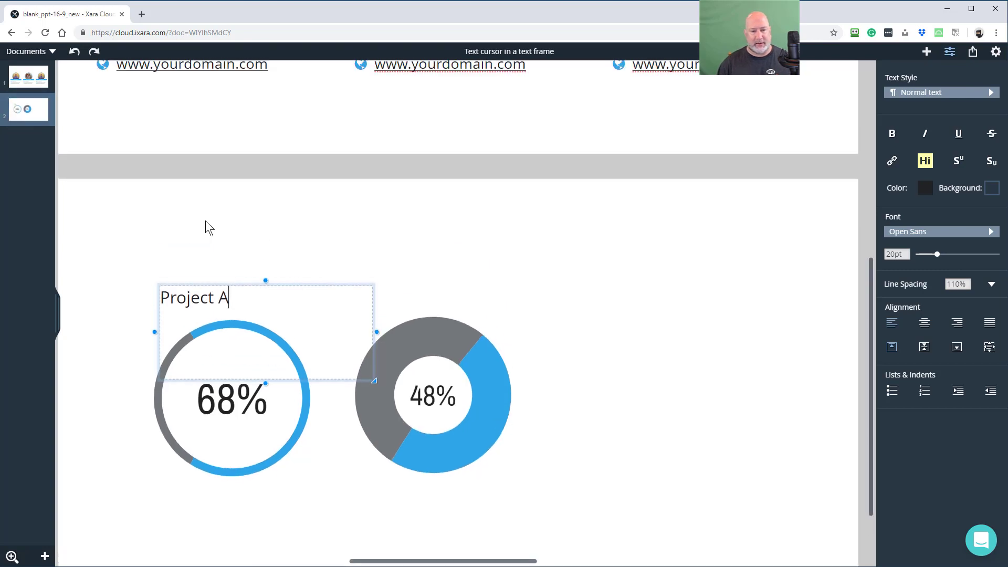
pyautogui.moveTo(376, 412); pyautogui.dragTo(331, 356)
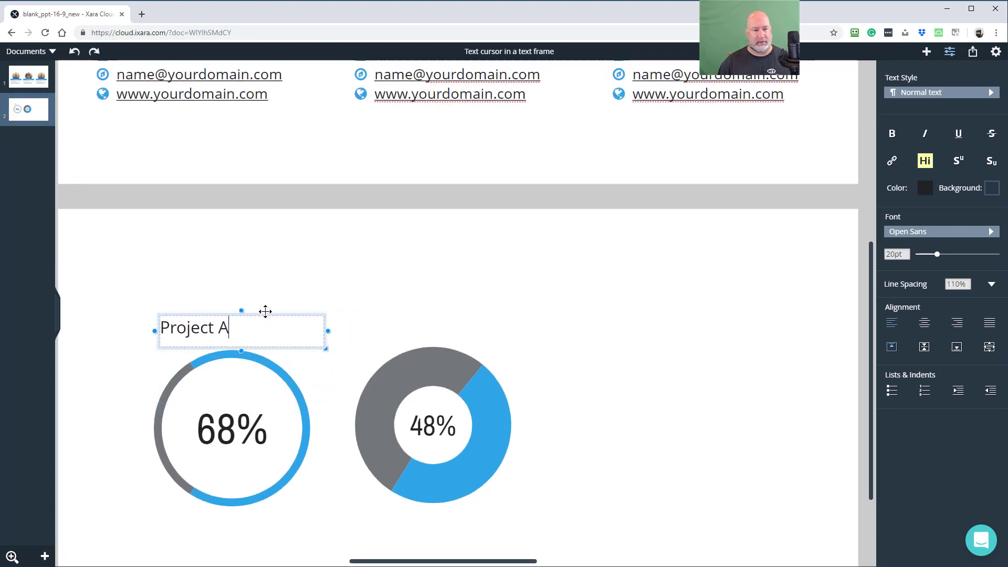
# - Duplicate the "Project A" label and place the copy above the doughnut chart
pyautogui.click(265, 311)
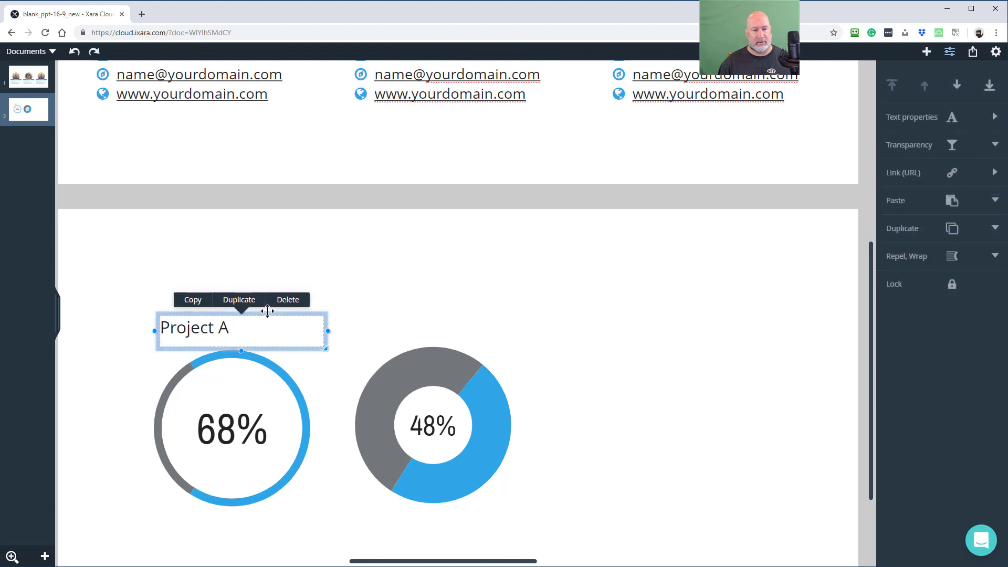
pyautogui.click(240, 300)
pyautogui.click(322, 332)
pyautogui.moveTo(319, 324); pyautogui.dragTo(517, 315)
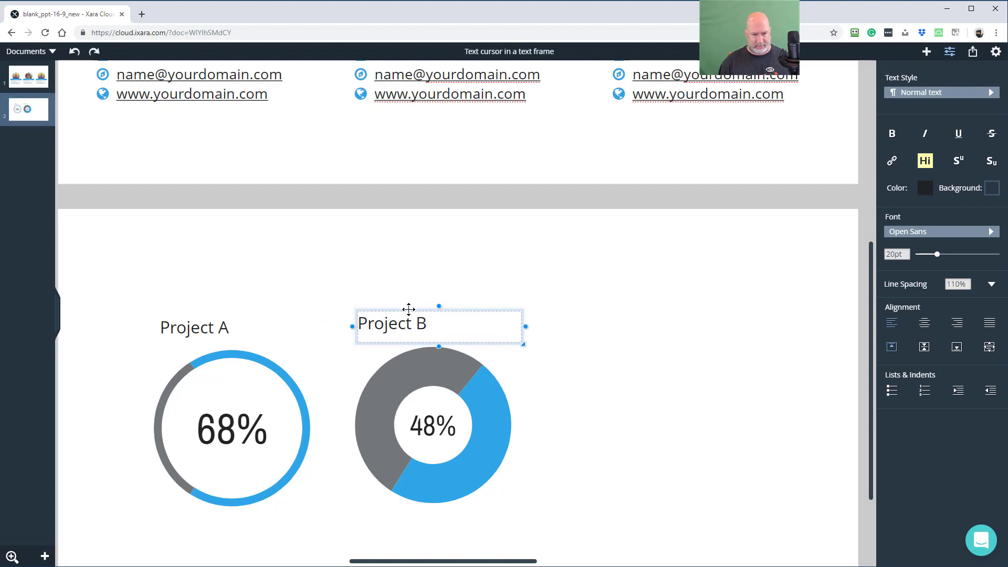
# - Center-align the "Project B" and "Project A" labels within their text frames above the two charts
pyautogui.click(409, 310)
pyautogui.click(412, 324)
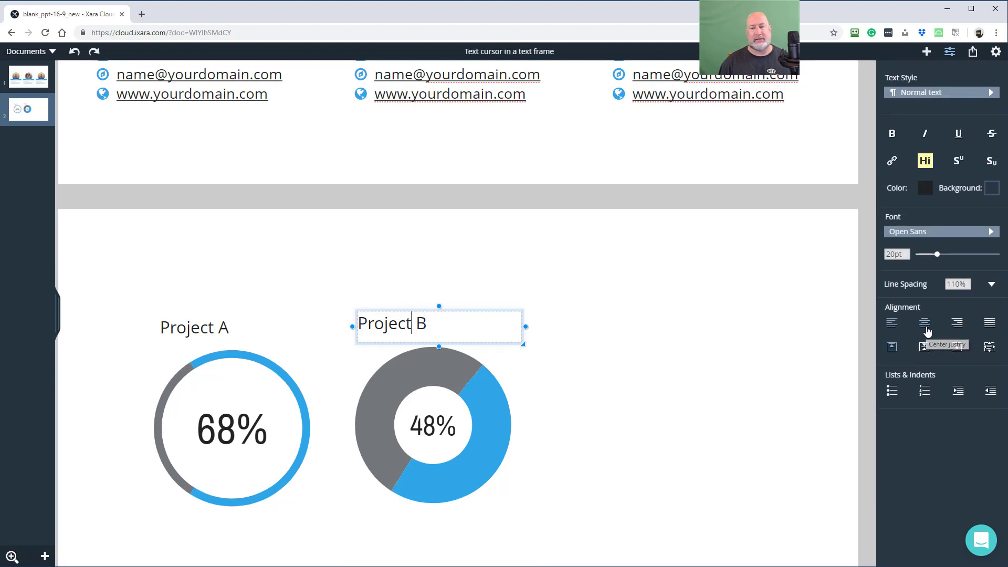
pyautogui.click(926, 328)
pyautogui.click(958, 330)
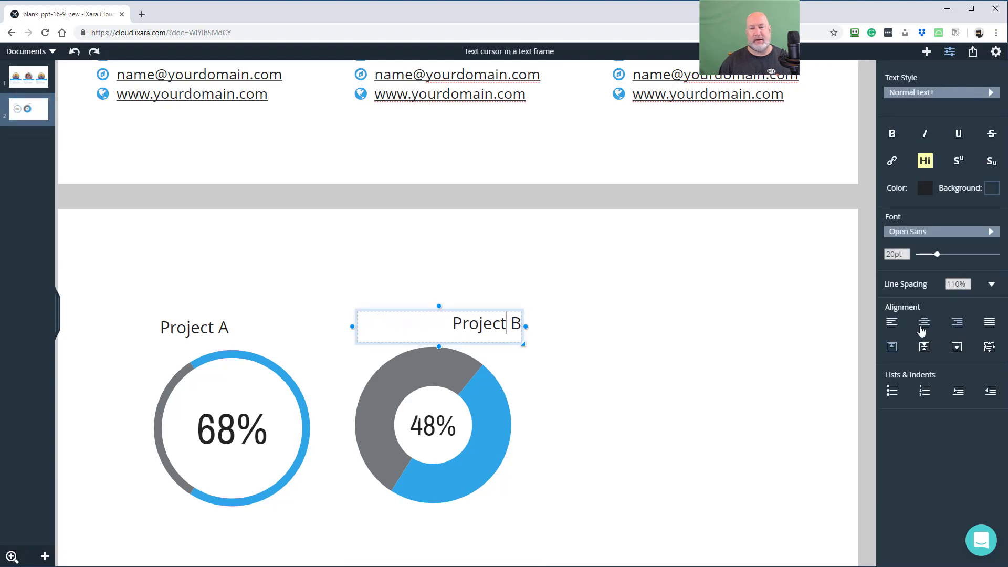
pyautogui.click(924, 330)
pyautogui.click(198, 331)
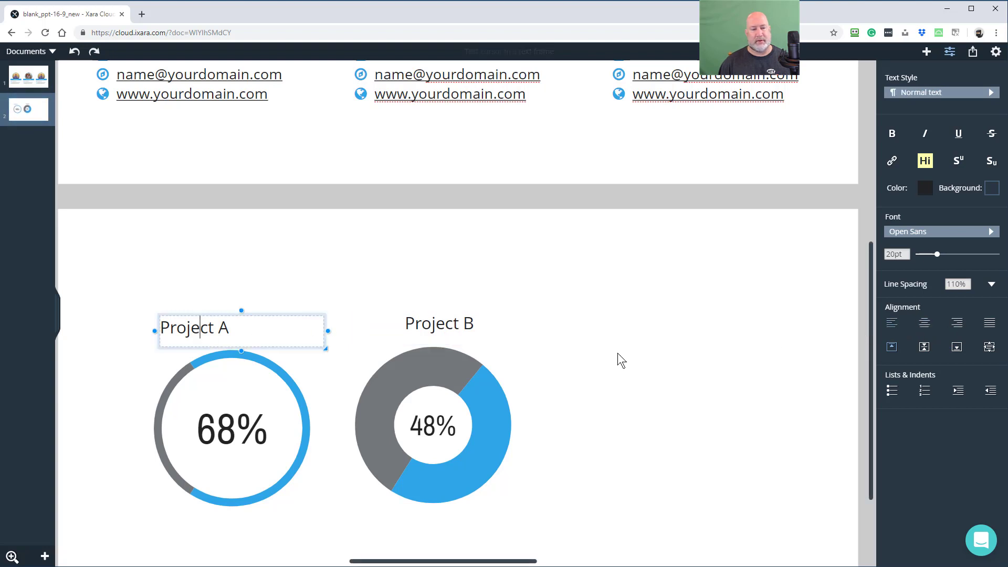
pyautogui.click(928, 327)
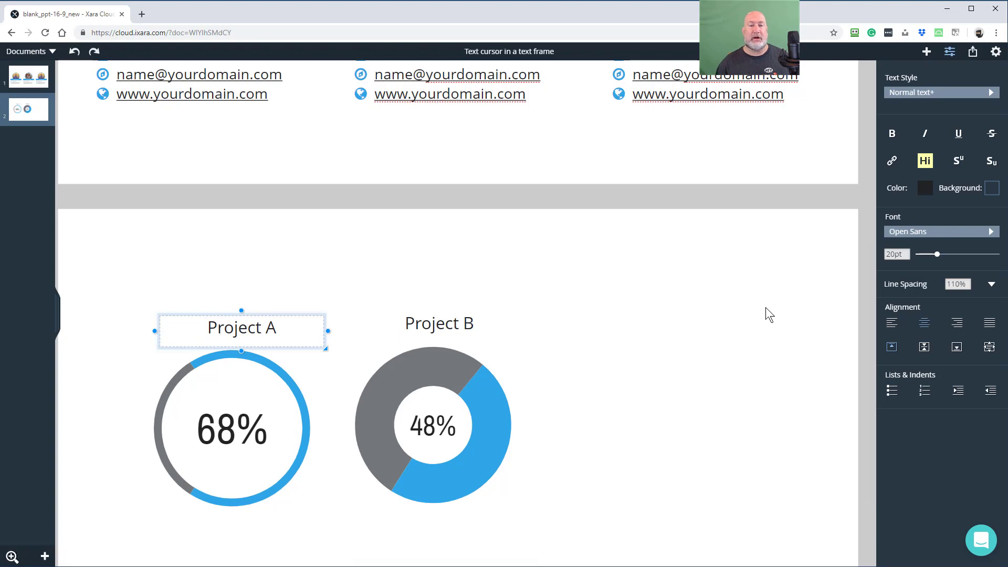
# - Review both slides and look through the full library of diagrams and maps available for insertion
pyautogui.scroll(5, 765, 307)
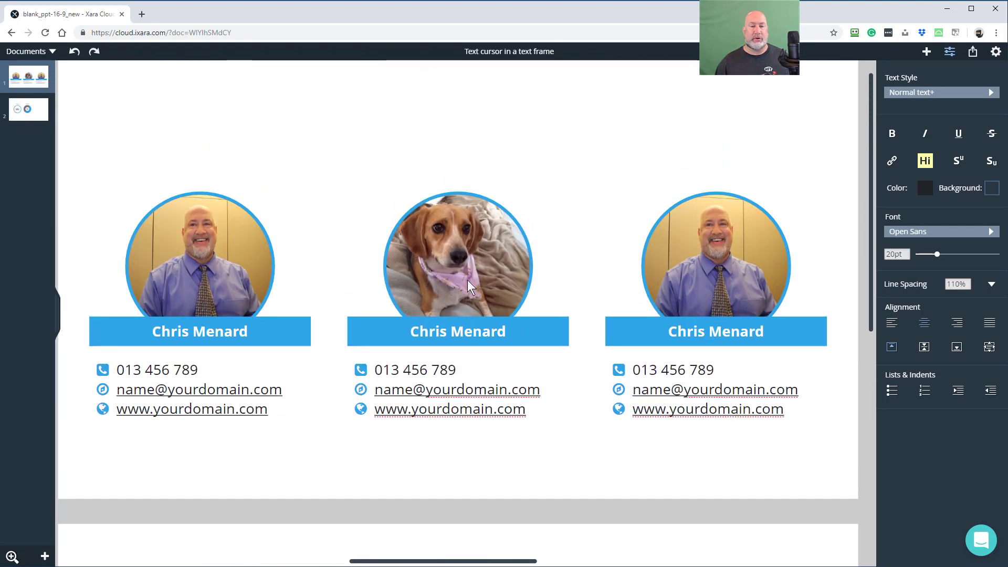
pyautogui.scroll(-5, 437, 294)
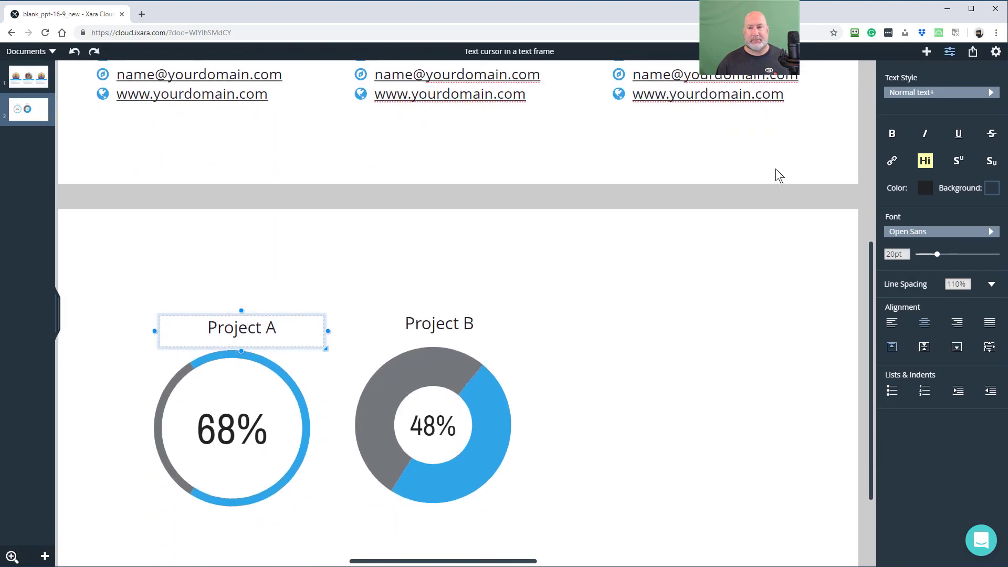
pyautogui.click(927, 52)
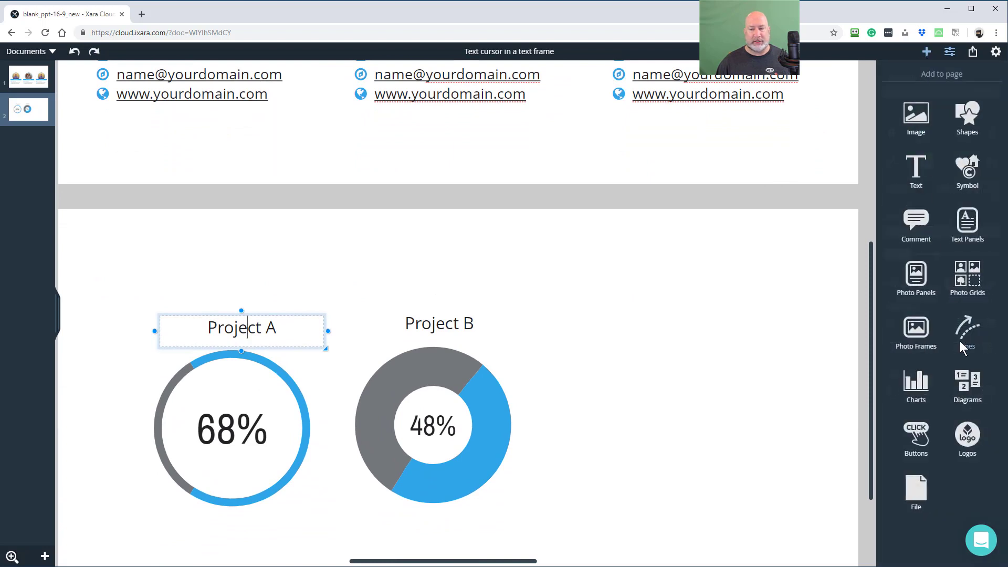
pyautogui.click(976, 386)
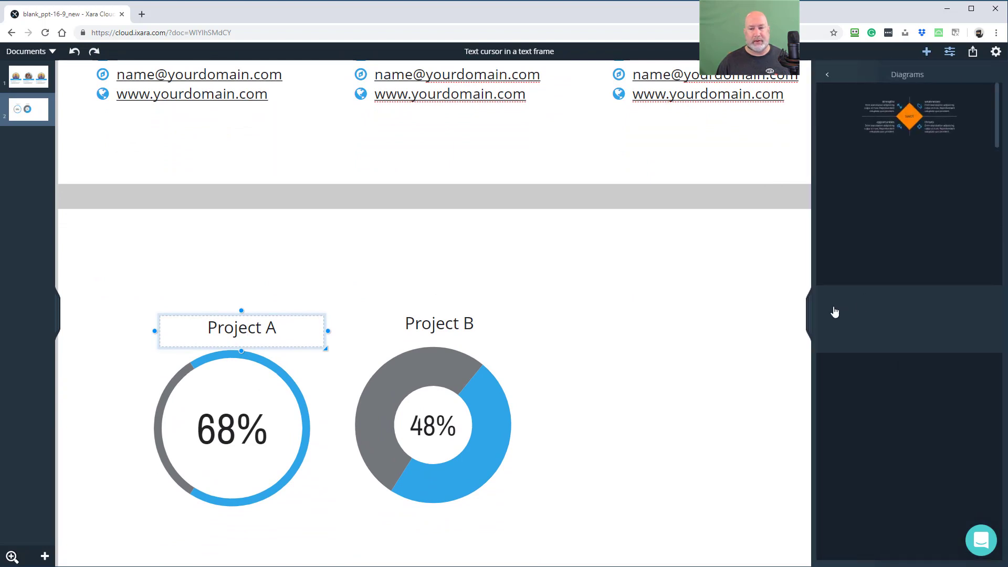
pyautogui.moveTo(802, 322); pyautogui.dragTo(115, 362)
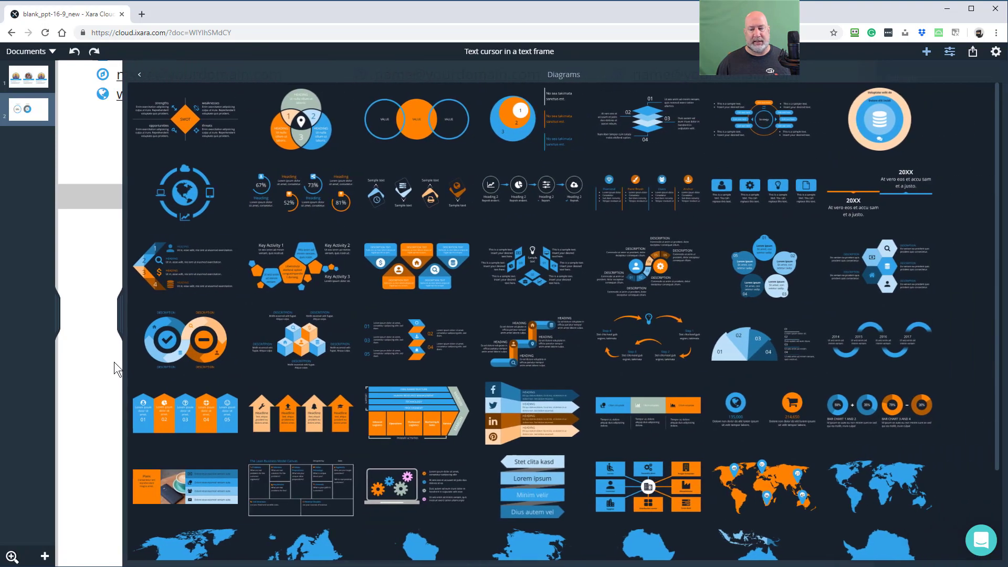
pyautogui.scroll(-2, 849, 375)
pyautogui.scroll(-1, 848, 375)
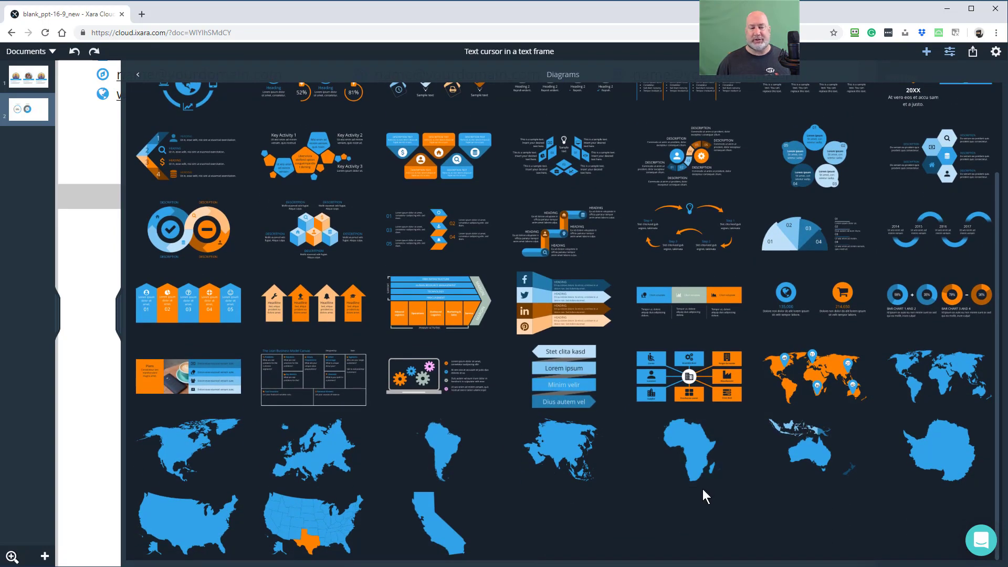
pyautogui.scroll(4, 703, 490)
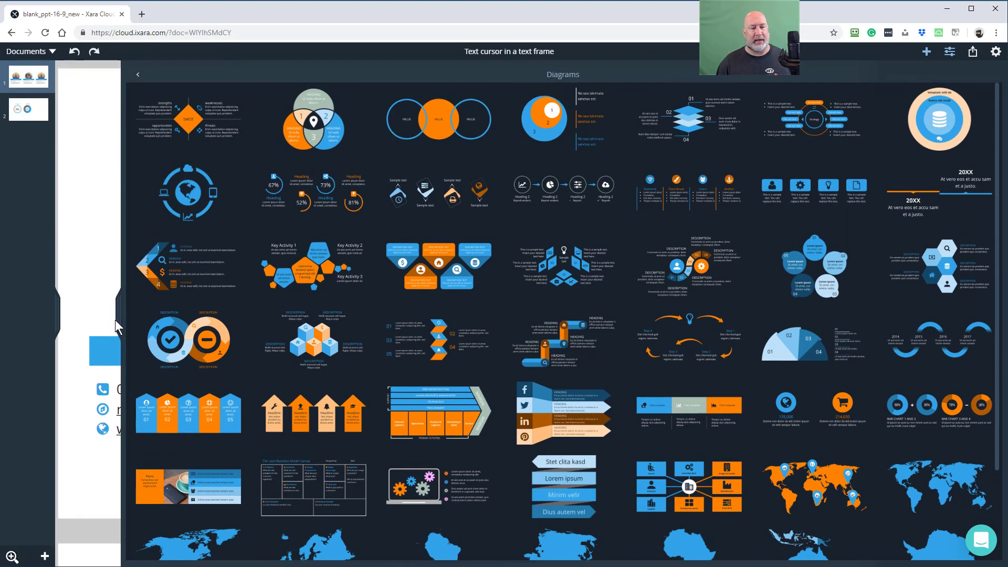
pyautogui.click(115, 321)
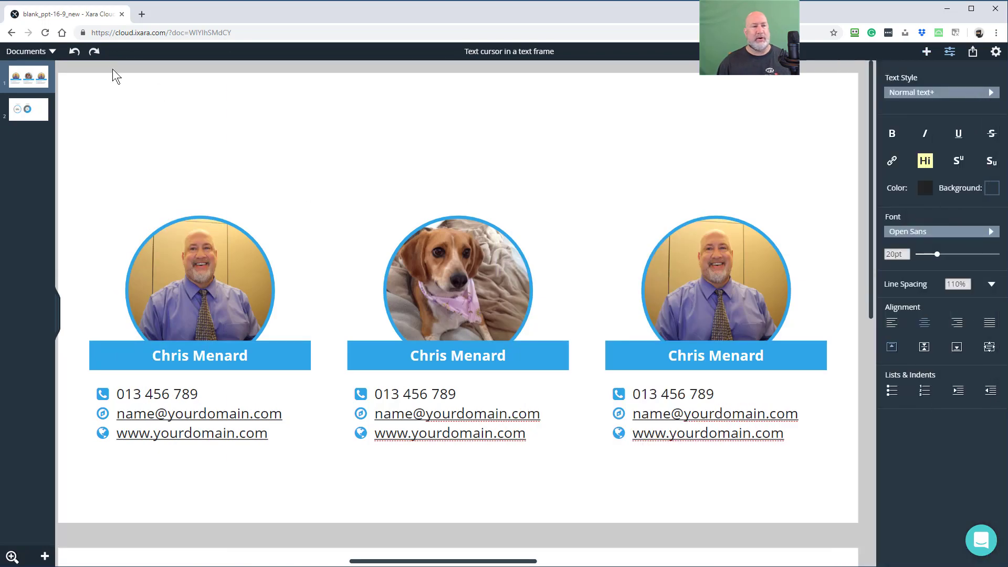
# - Download the document as a PowerPoint file and check the exported .pptx in the Downloads folder
pyautogui.click(36, 52)
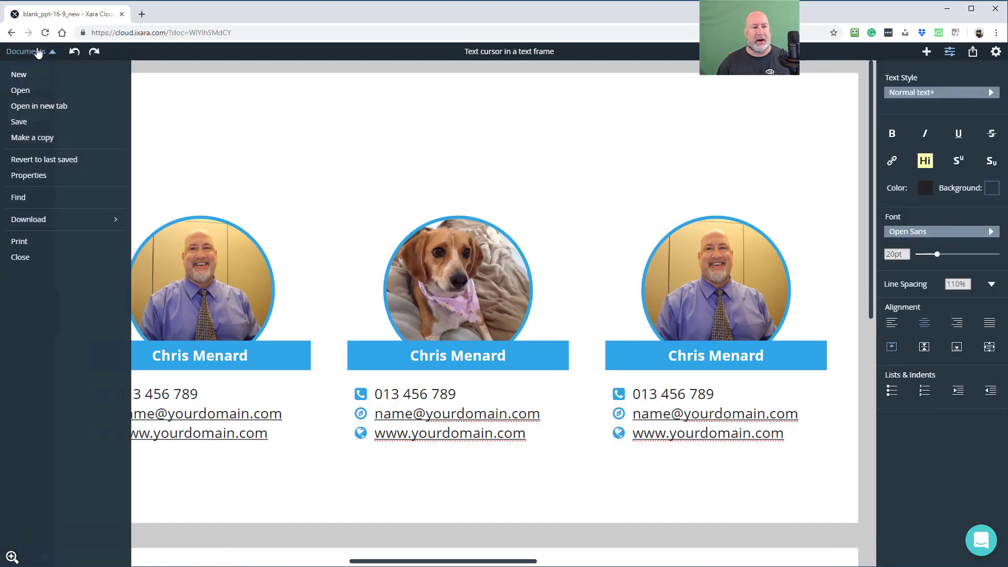
pyautogui.click(57, 227)
pyautogui.click(62, 157)
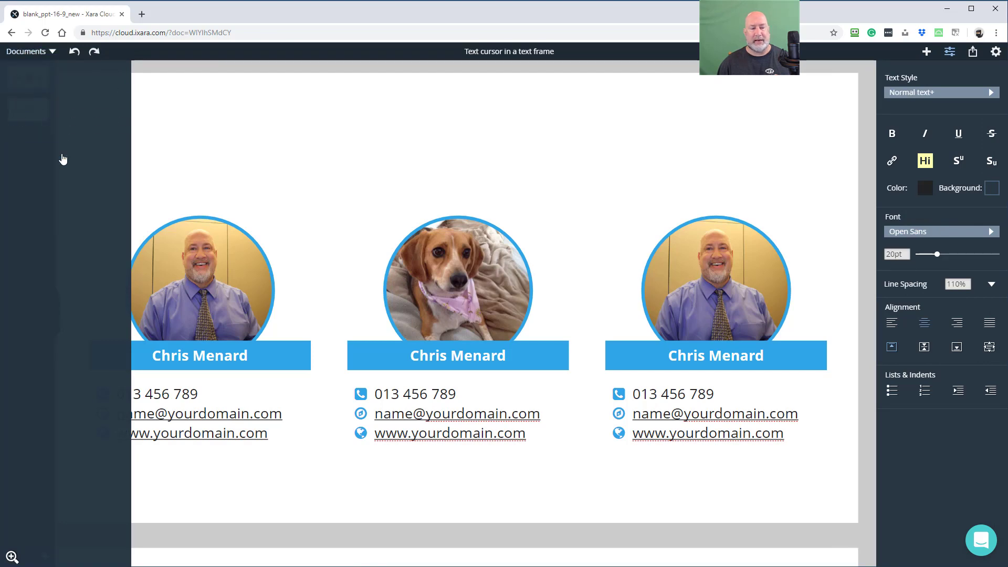
pyautogui.scroll(-3, 61, 154)
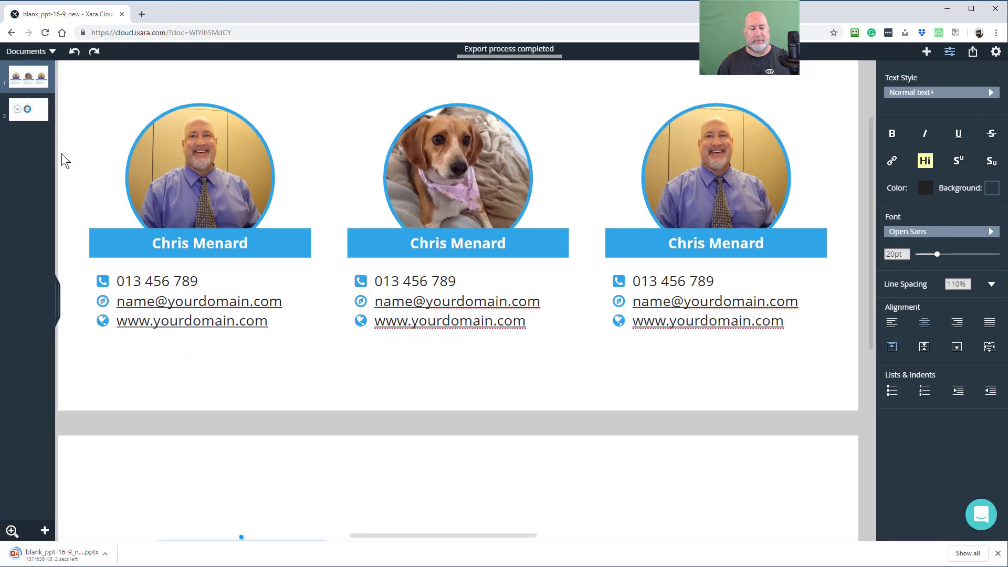
pyautogui.click(112, 555)
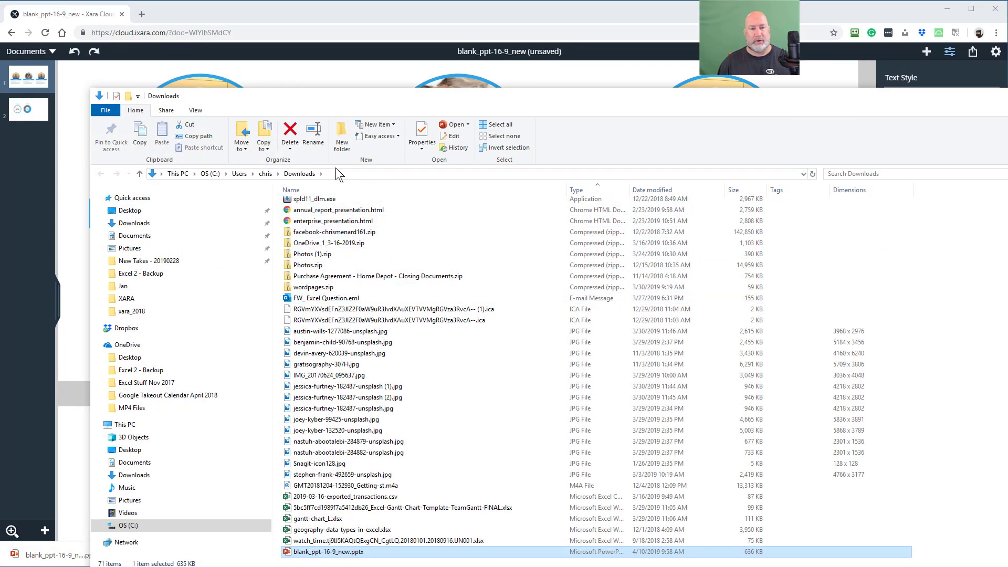
pyautogui.hotkey('alt', 'F4')
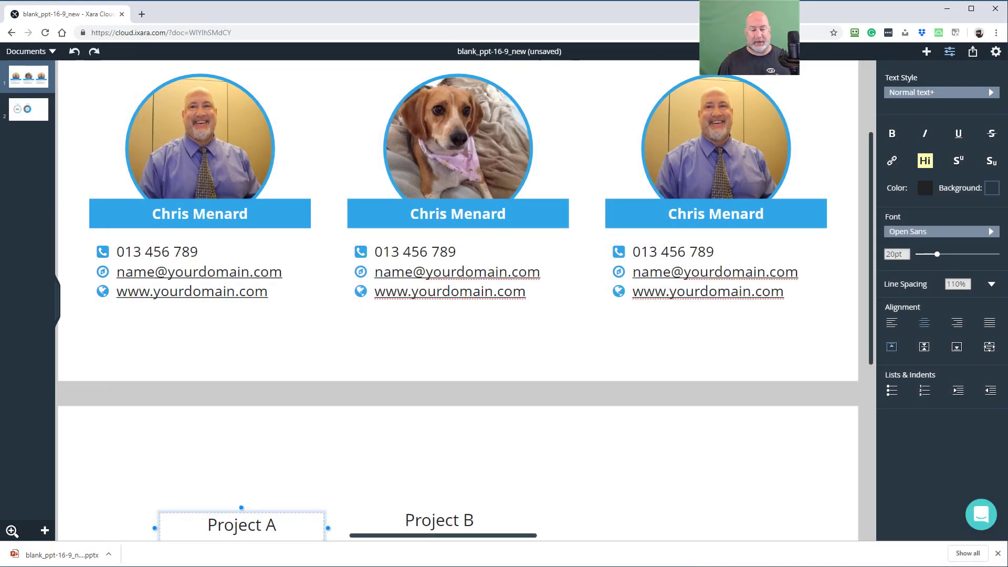
# - Switch to the atlanta_ppt_xara_cloud.pptx presentation in PowerPoint and start reusing slides from another file after the "Works cited" slide
pyautogui.hotkey('alt', 'Tab')
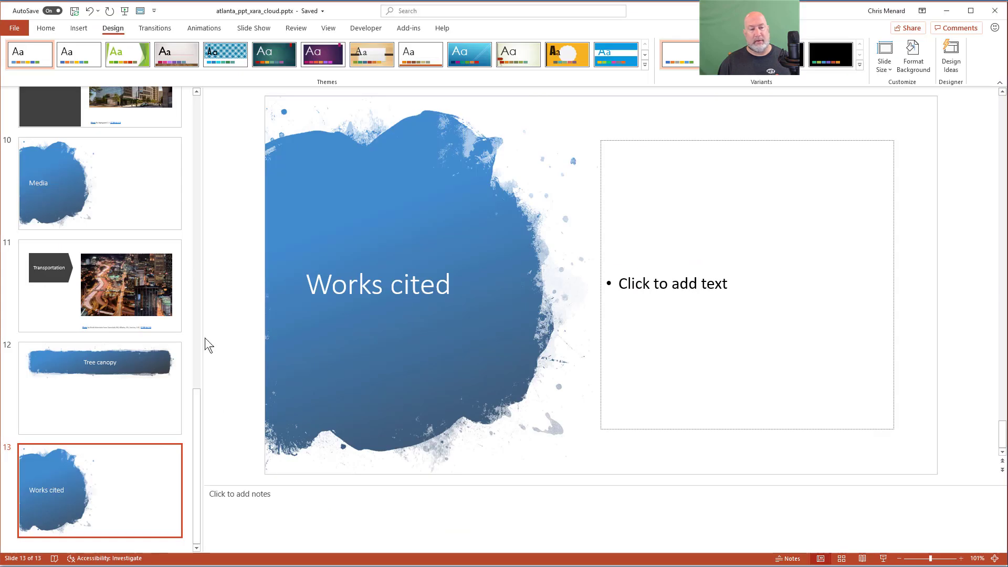
pyautogui.click(53, 30)
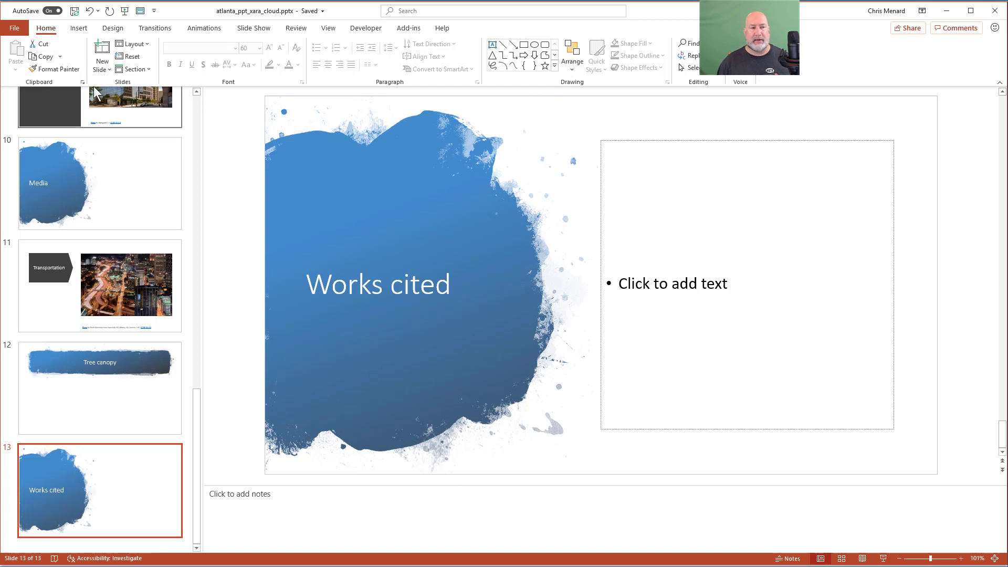
pyautogui.click(103, 68)
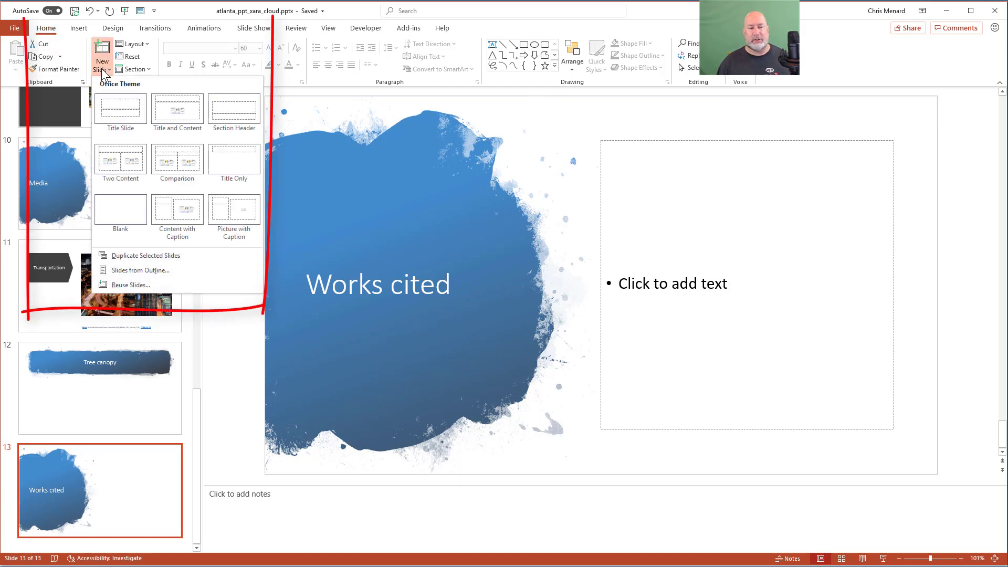
pyautogui.click(145, 285)
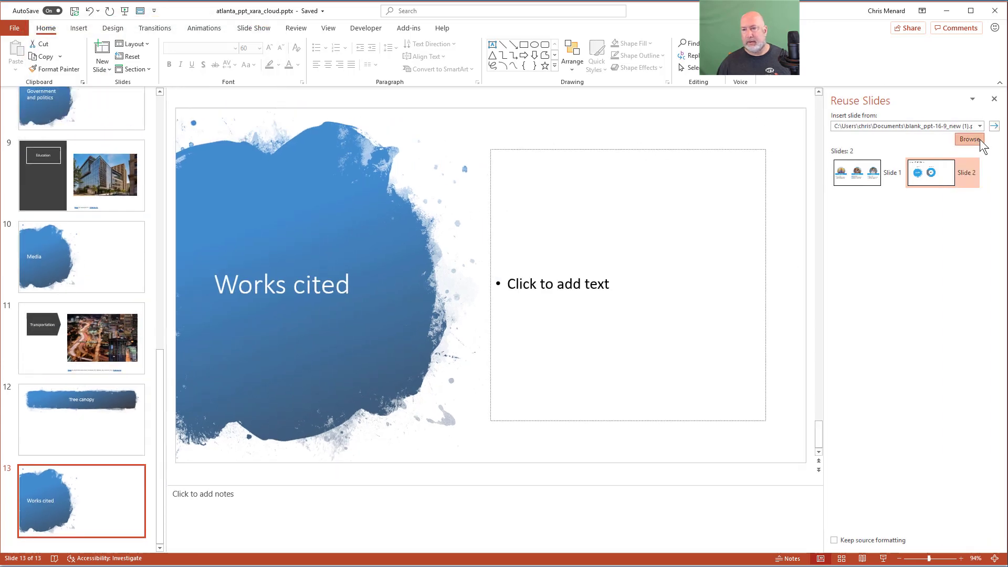
# - Load blank_ppt-16-9_new.pptx from the Downloads folder as the source file for reused slides
pyautogui.click(980, 140)
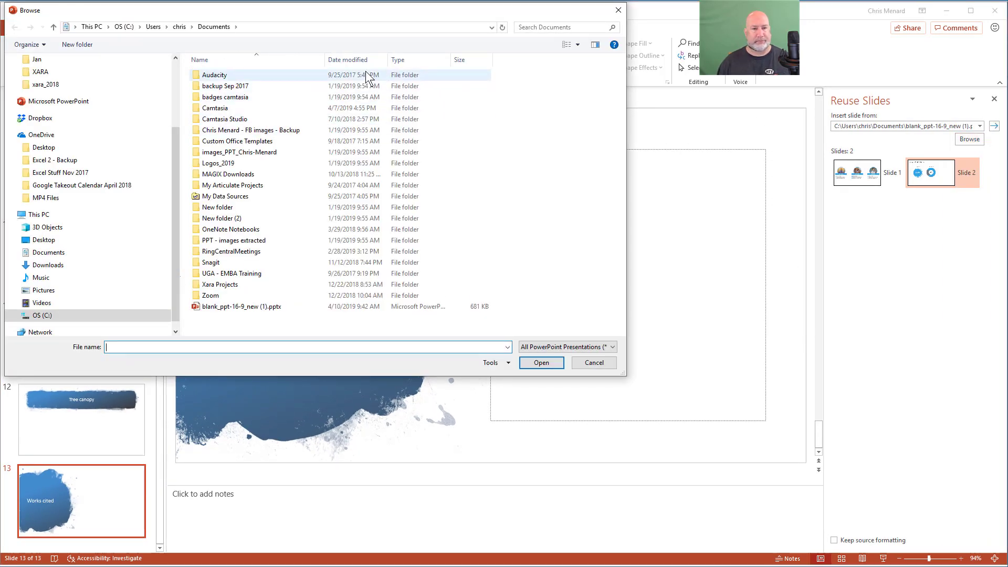
pyautogui.click(48, 264)
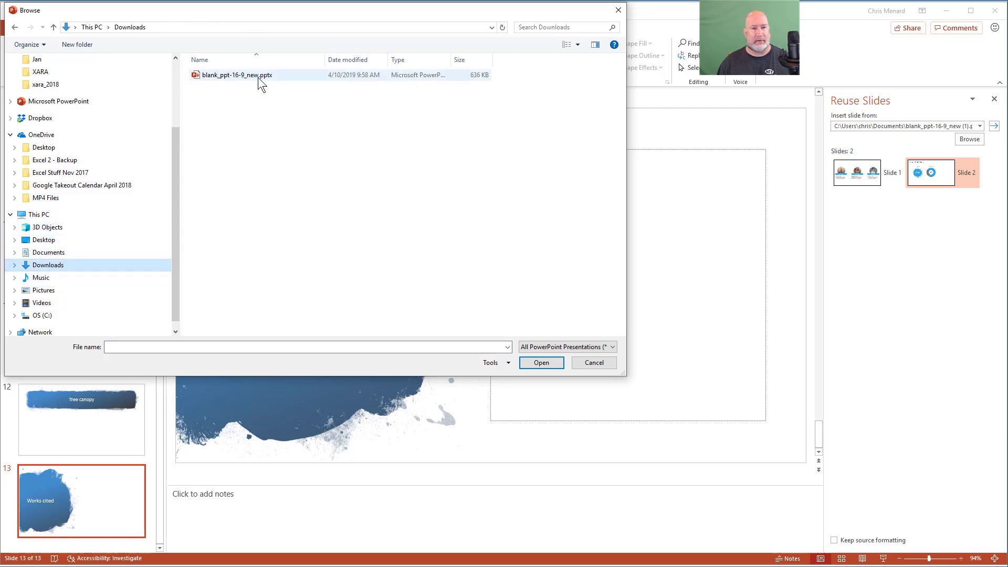
pyautogui.doubleClick(240, 78)
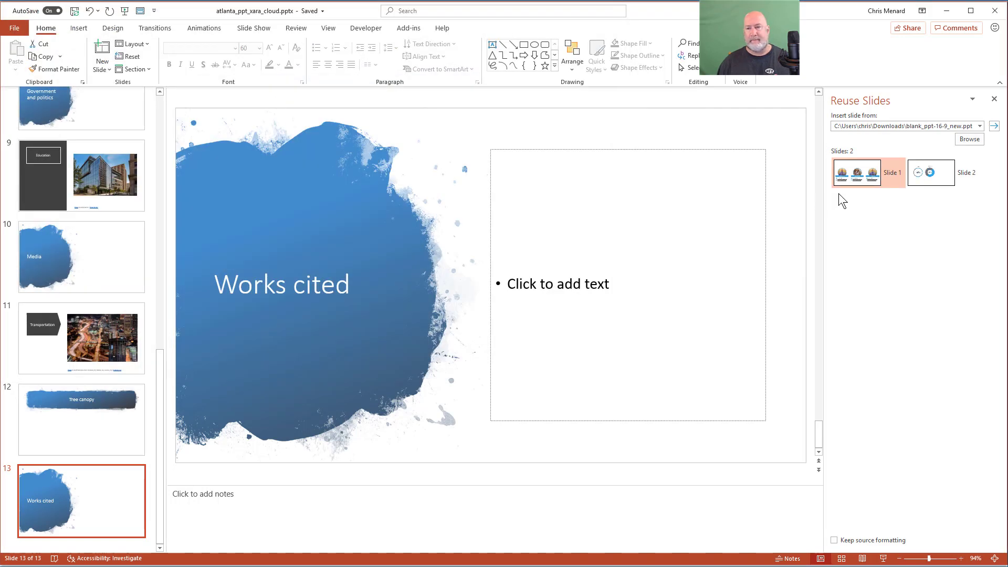